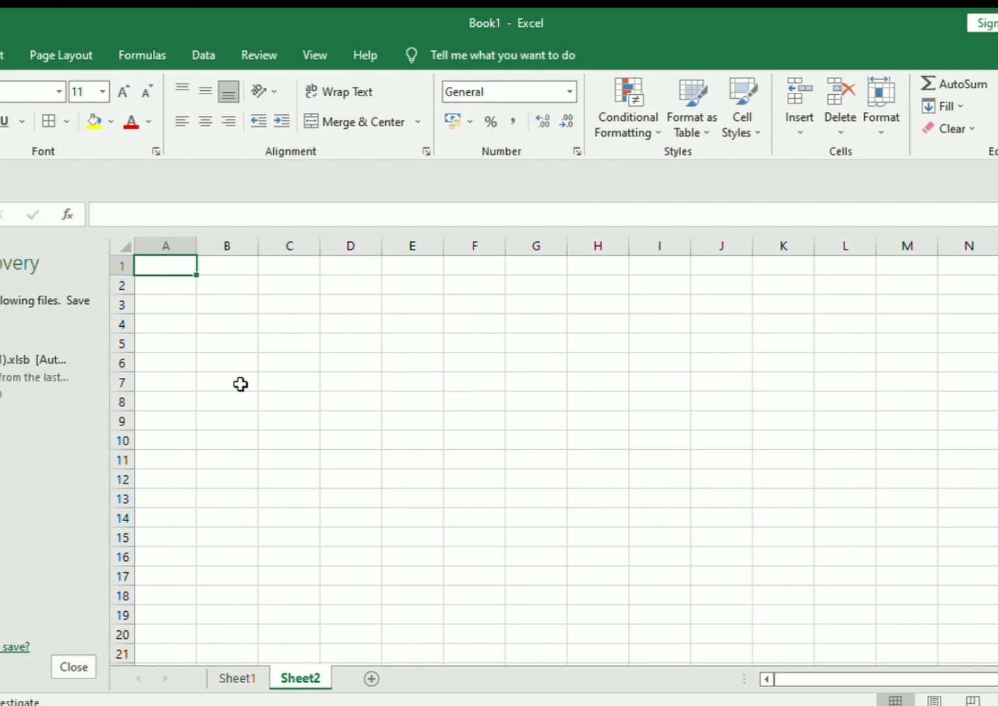
Open Sheet1 and examine the Paket and Harga price table and the Pembeli table's header.
left_click(229, 678)
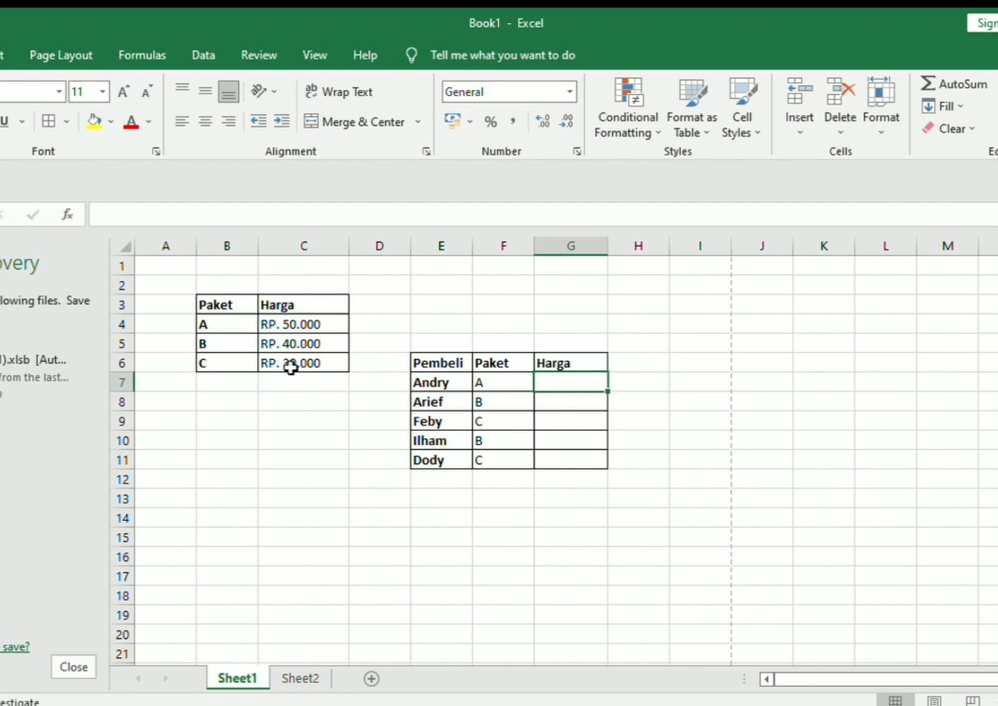
left_click(217, 319)
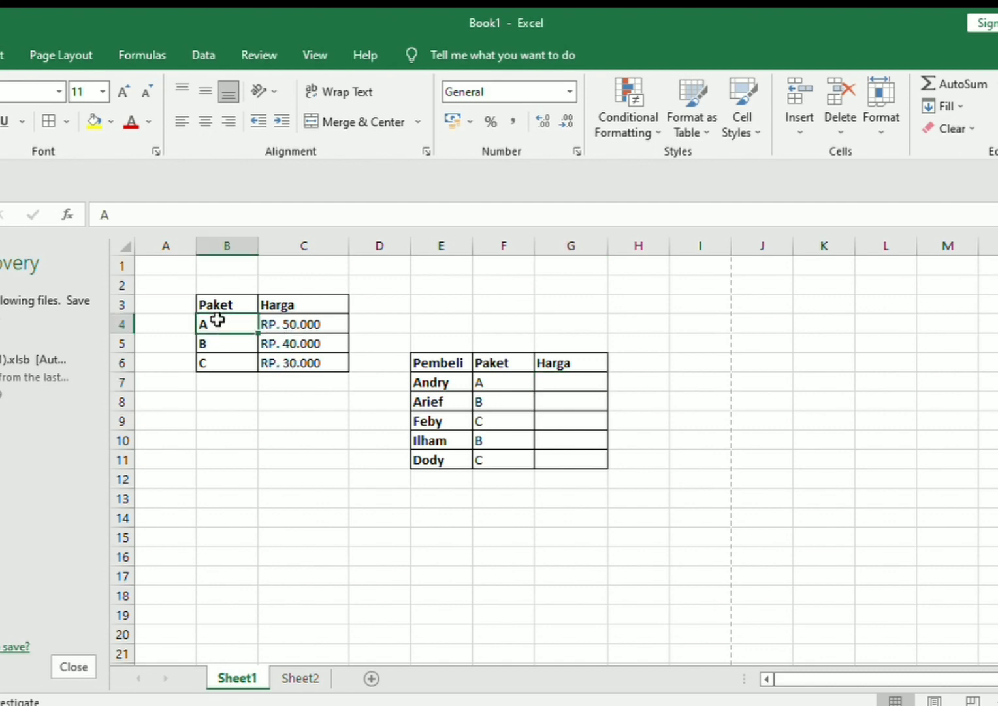
left_click(284, 327)
left_click(222, 348)
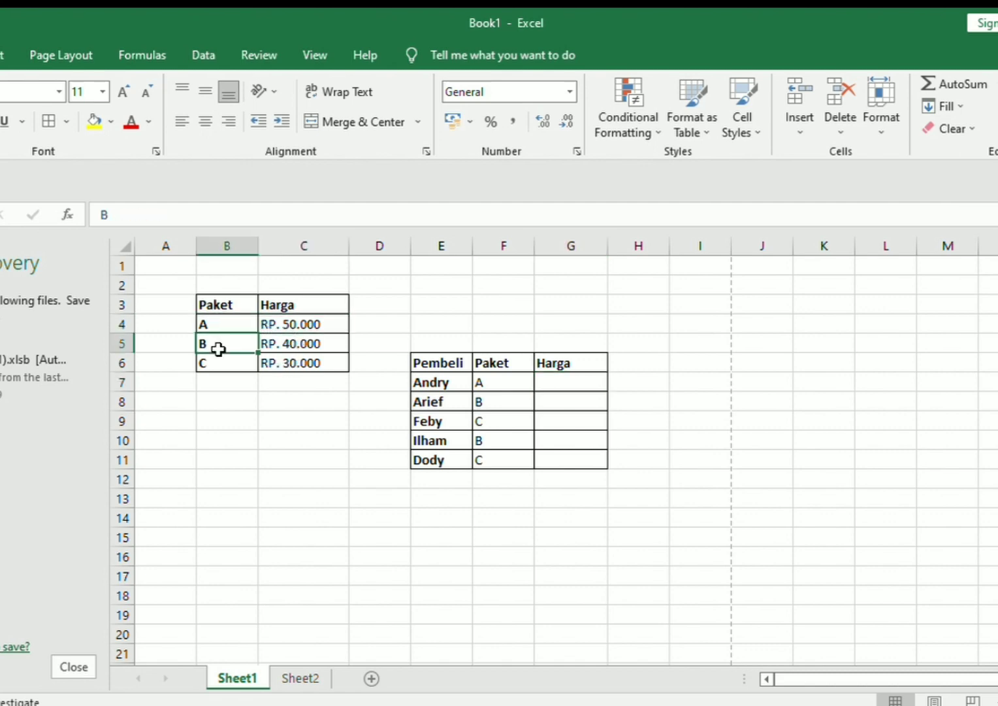
left_click(280, 342)
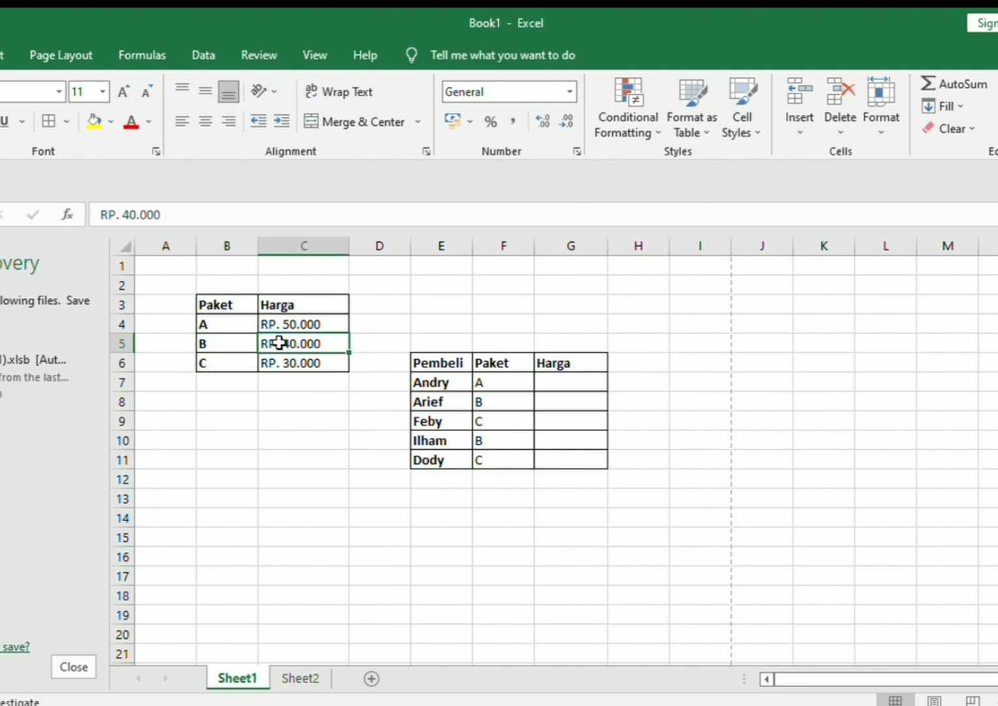
left_click(218, 361)
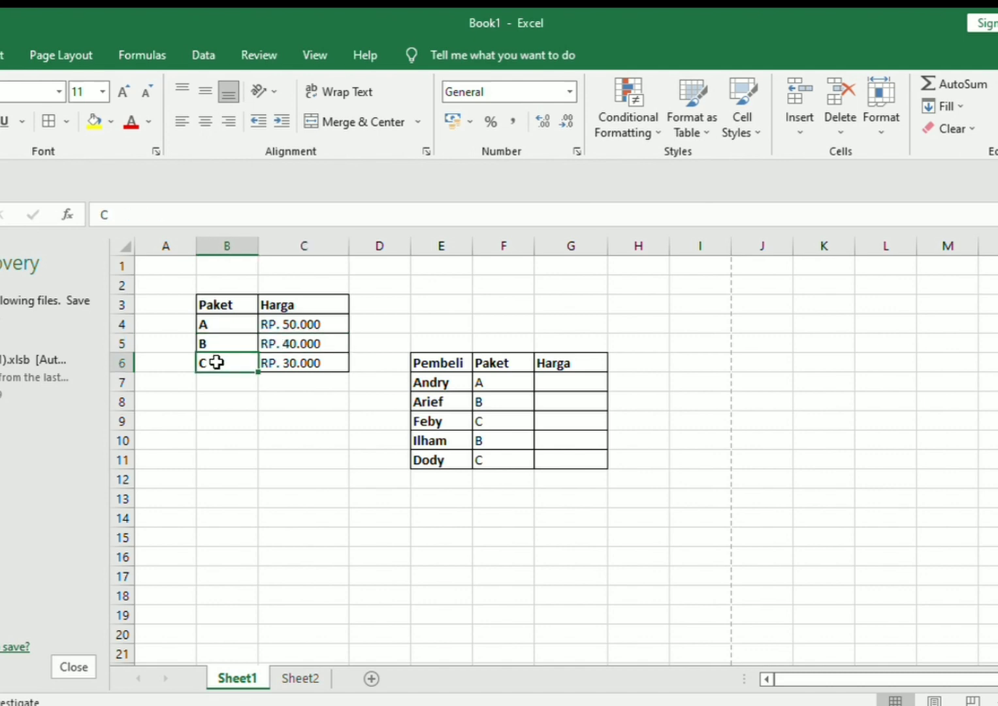
left_click(299, 365)
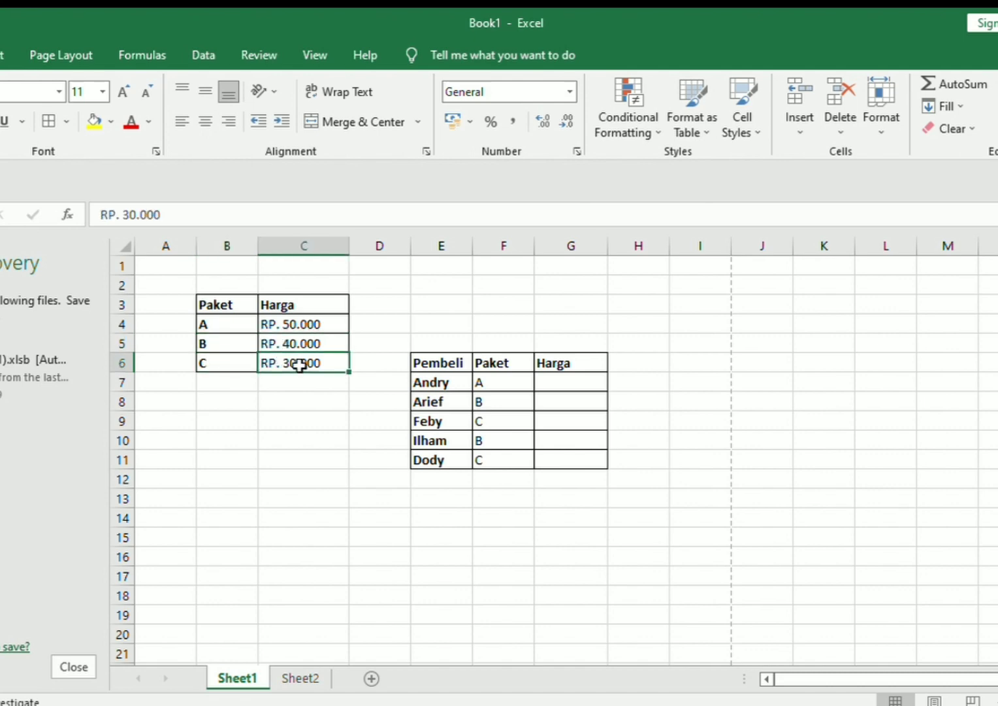
left_click(439, 365)
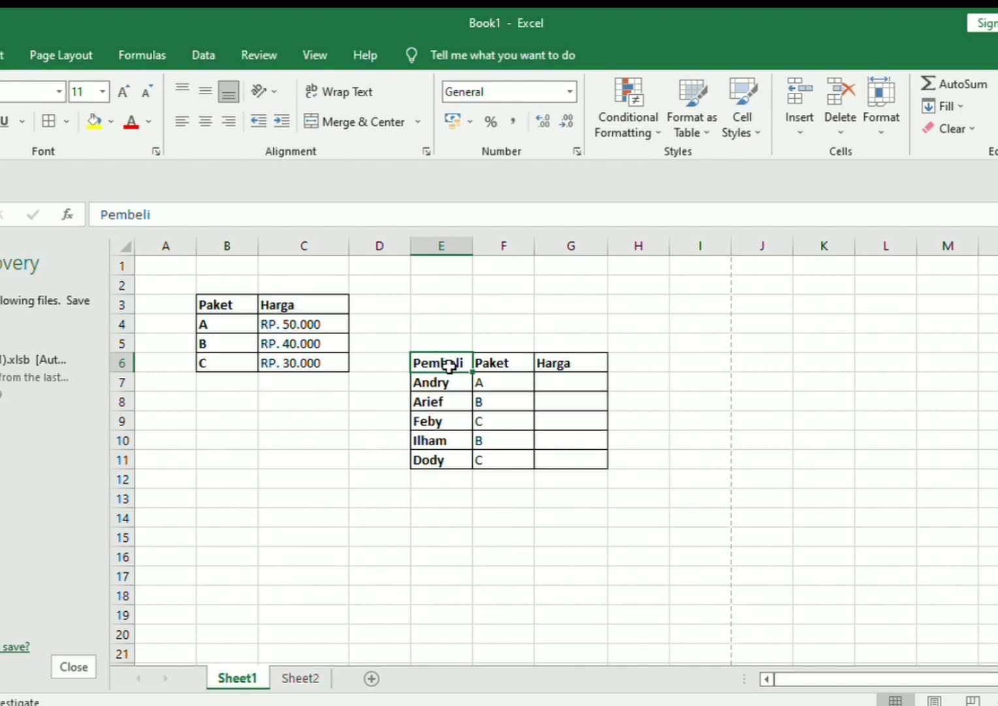
Enter =VLOOKUP(F7;B3:C6;2;(FALSE)) in cell G7, the first Harga cell of the Pembeli table.
left_click(562, 382)
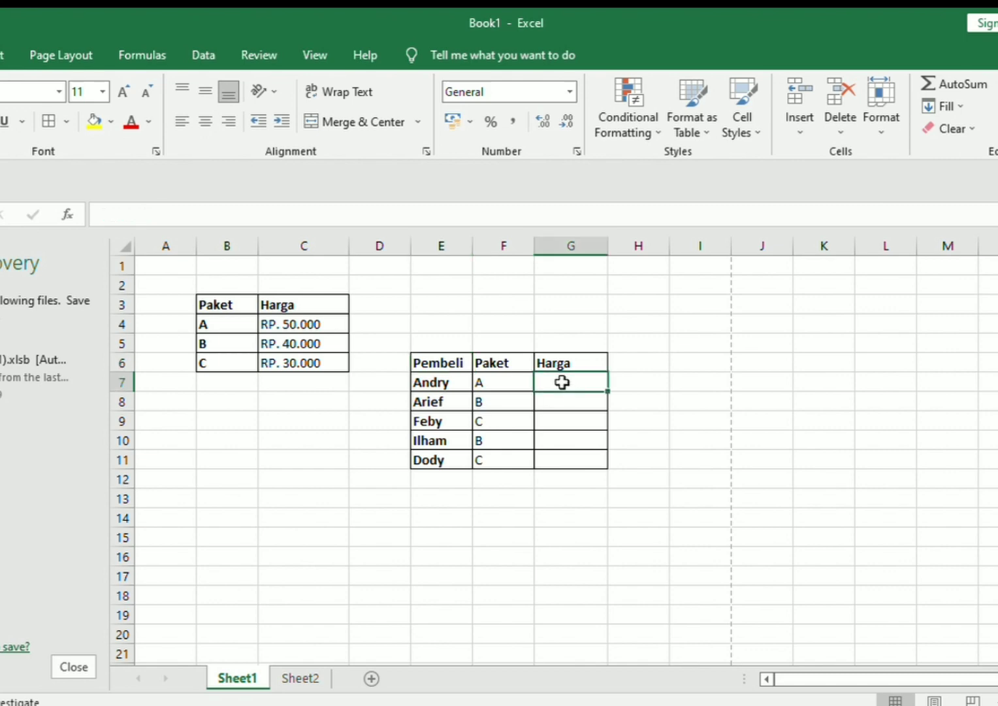
type("=")
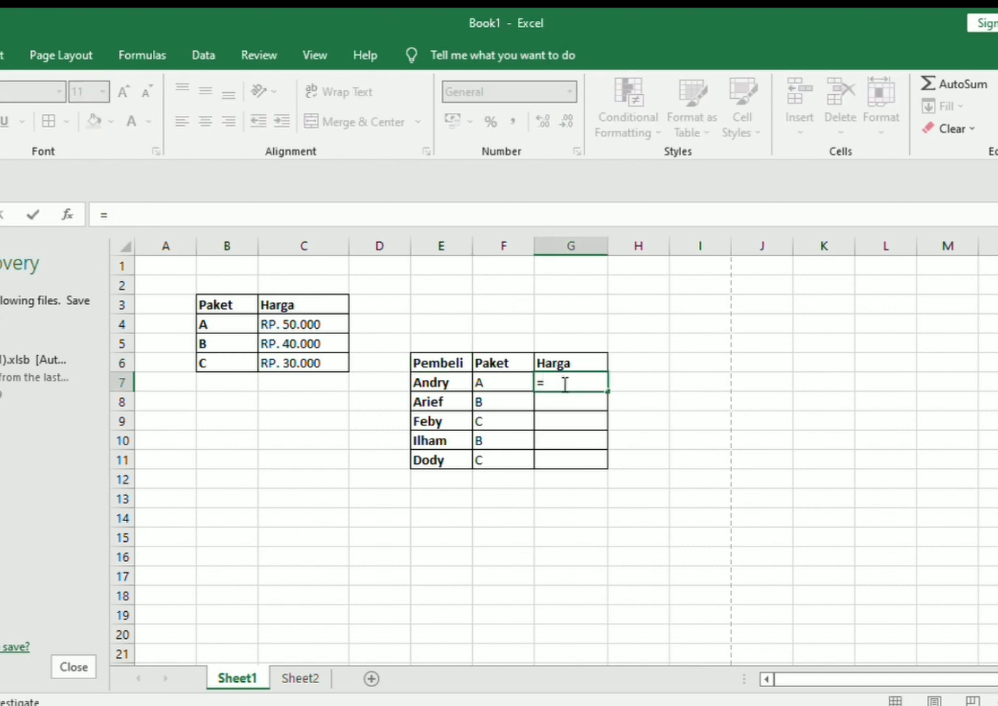
type("VL")
key("Tab")
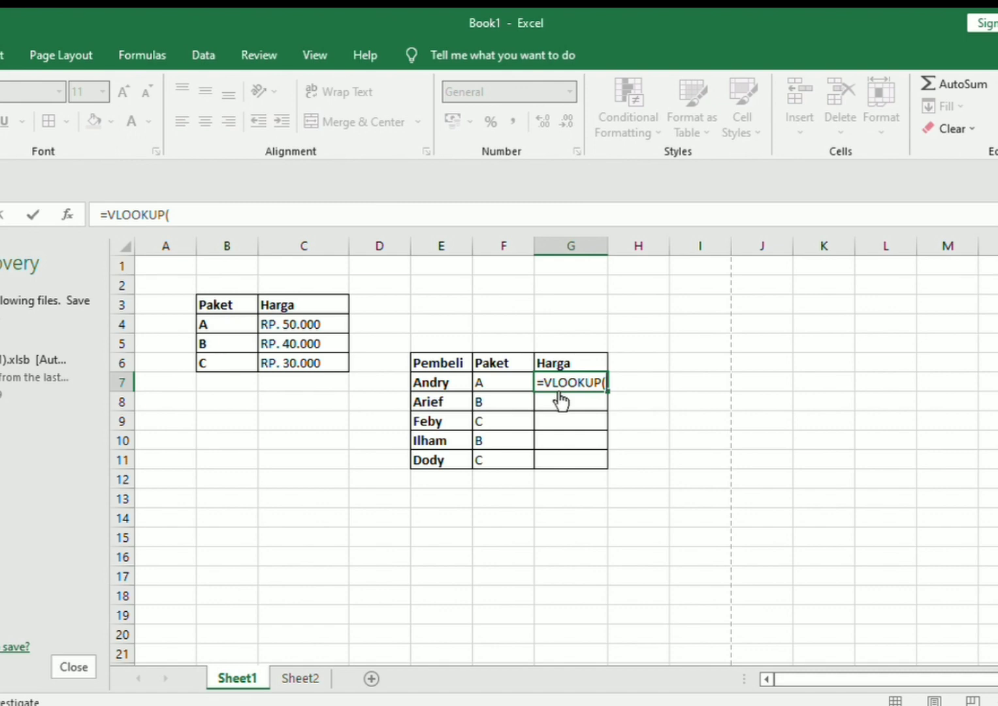
left_click(509, 379)
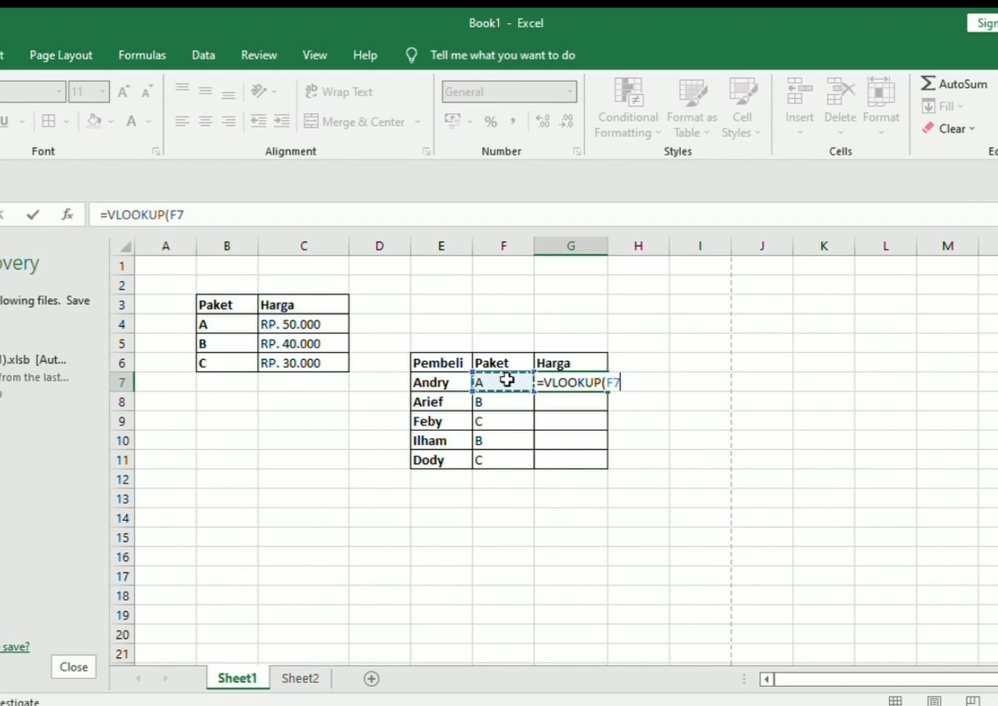
type(";")
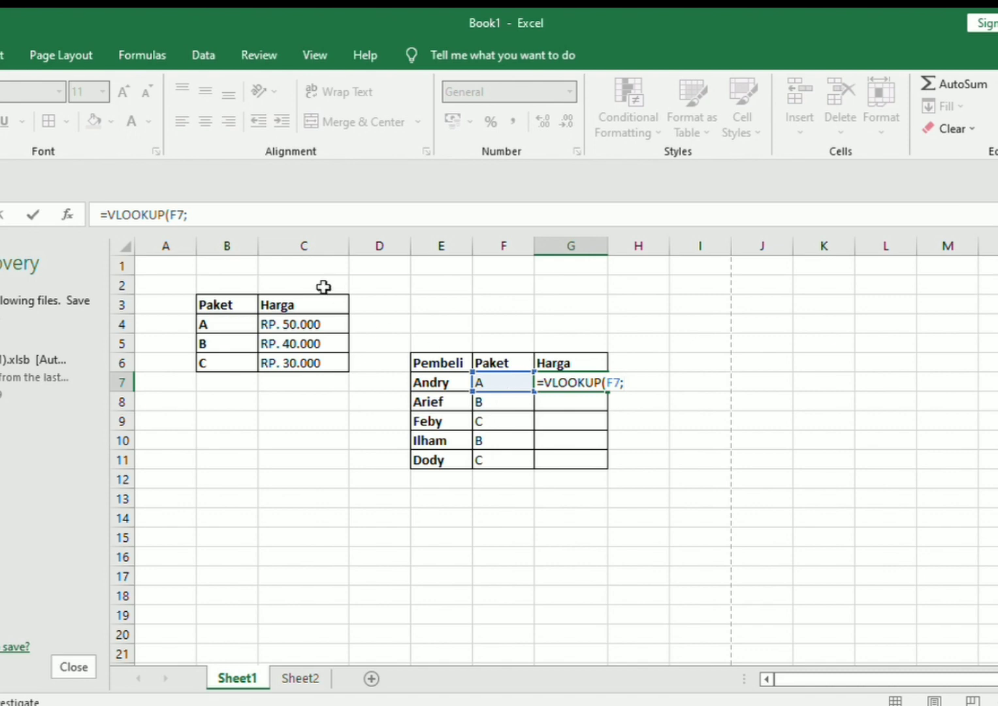
left_click_drag(231, 297, 325, 354)
type(";")
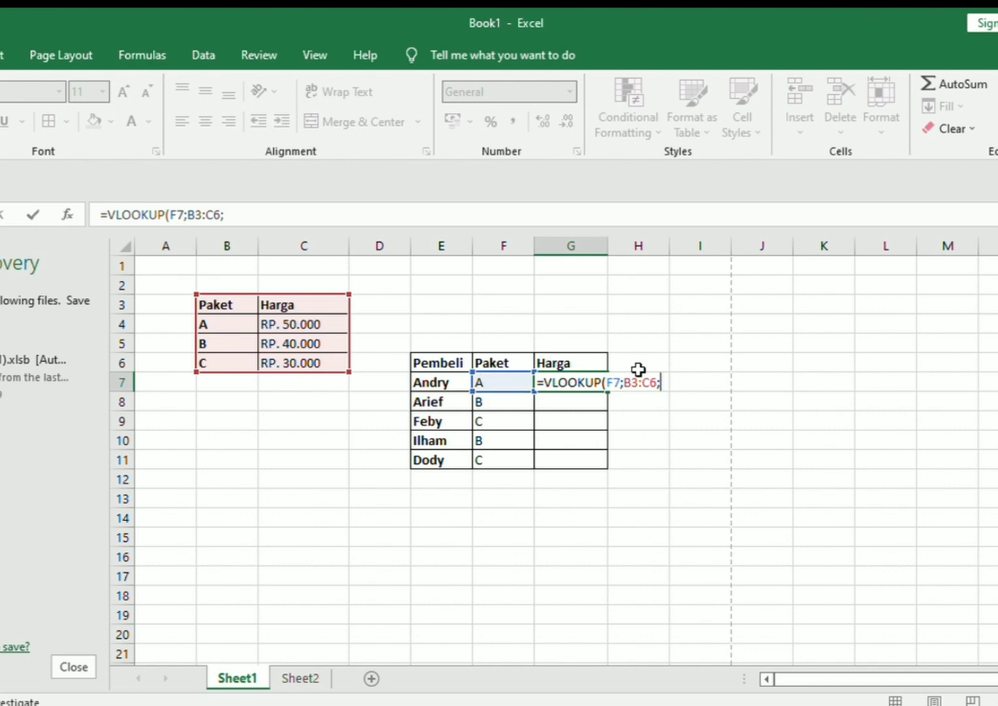
type("2;")
type("(FA")
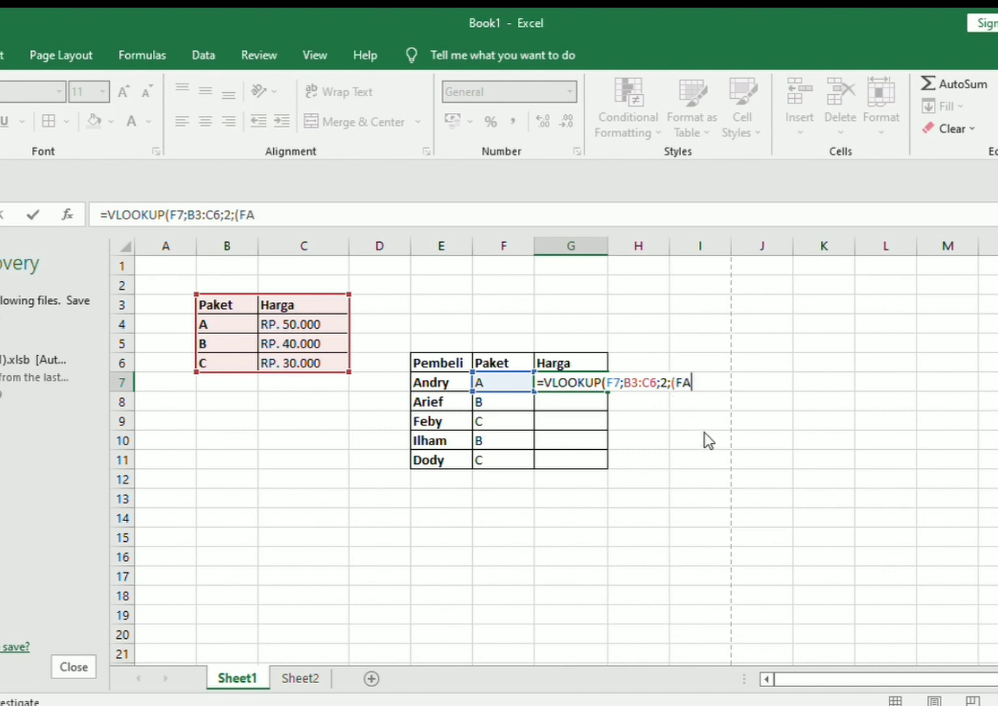
type("LSE))")
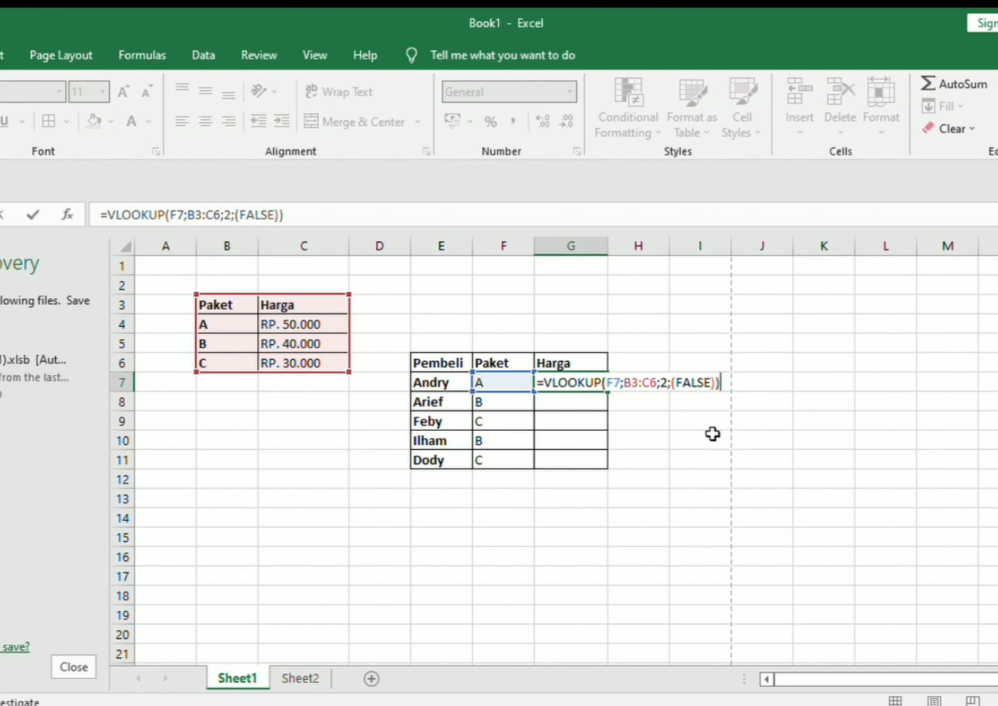
key("Return")
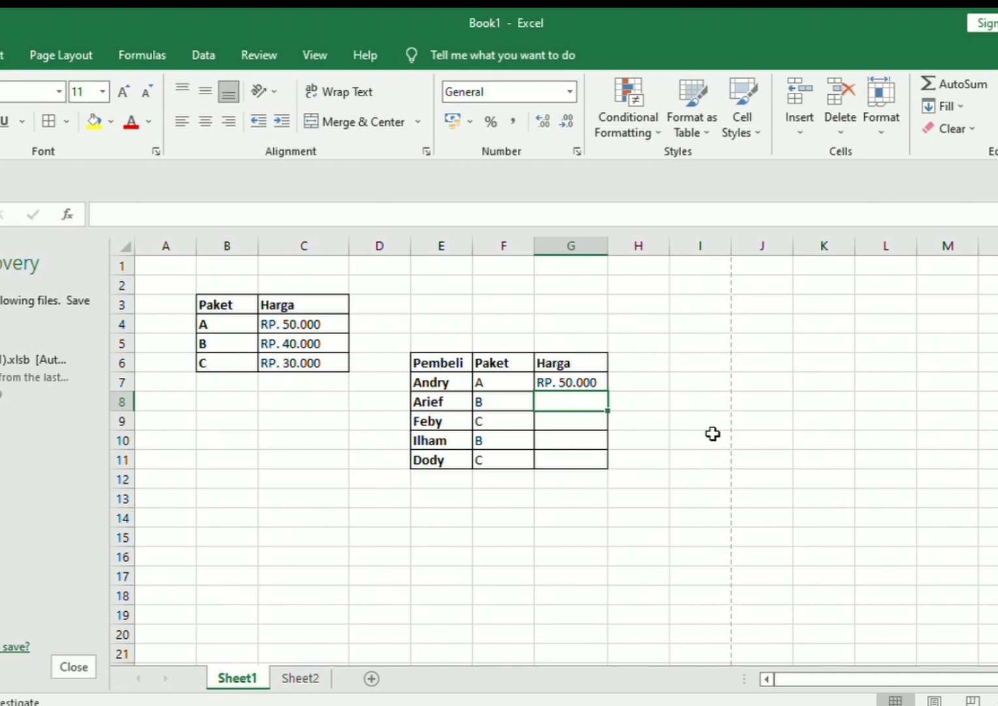
Make the lookup range in G7's VLOOKUP formula absolute, as $B$3:$C$6.
left_click(577, 377)
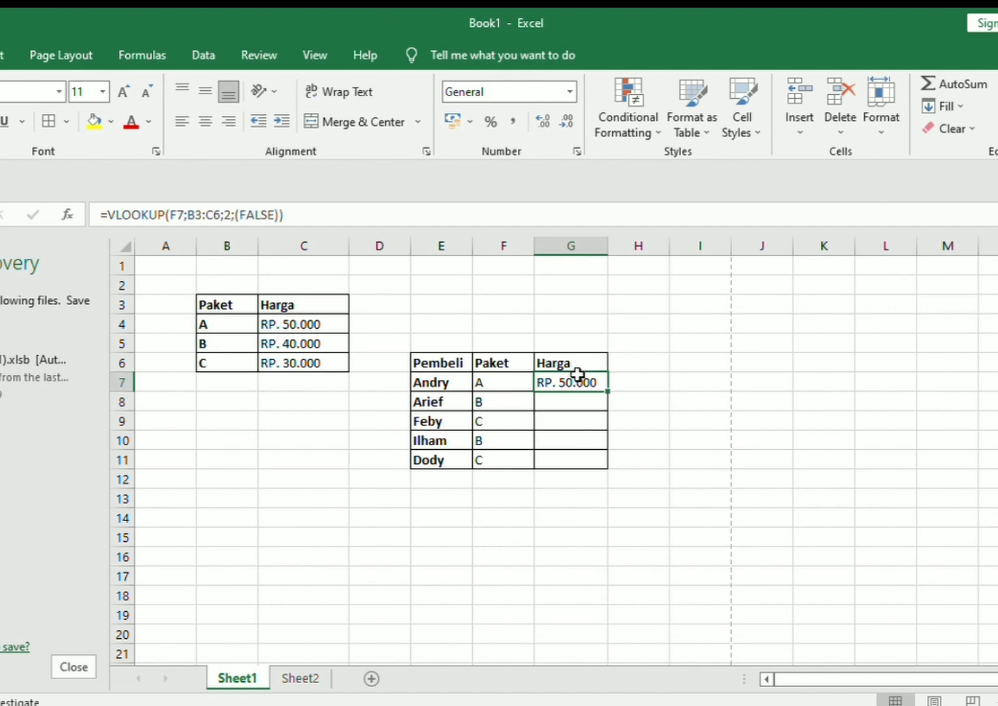
left_click(189, 210)
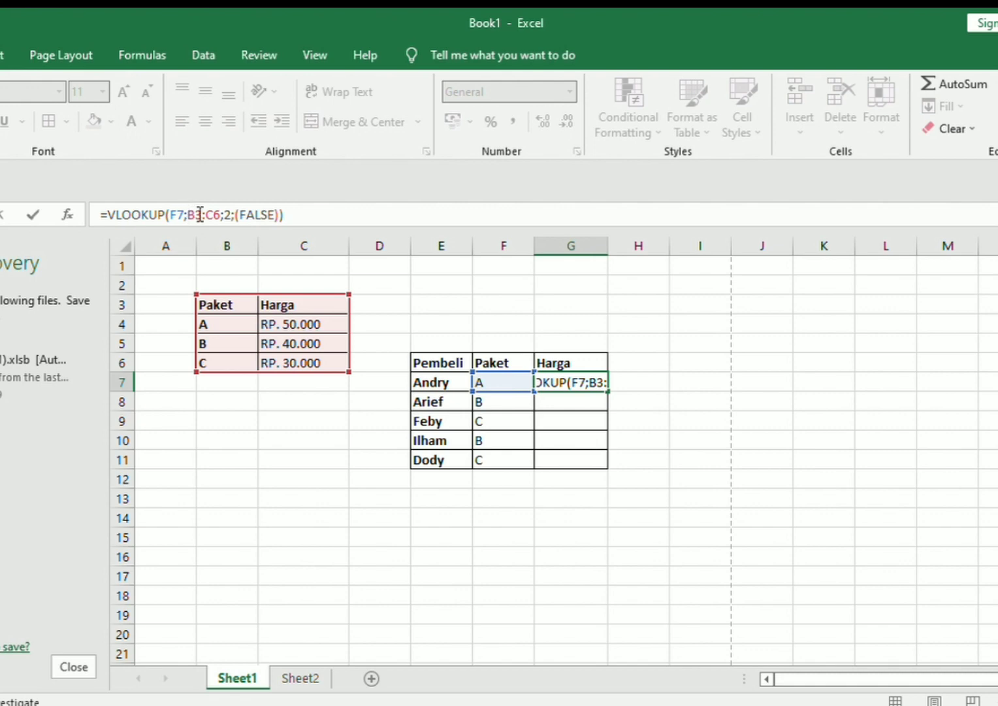
type("$")
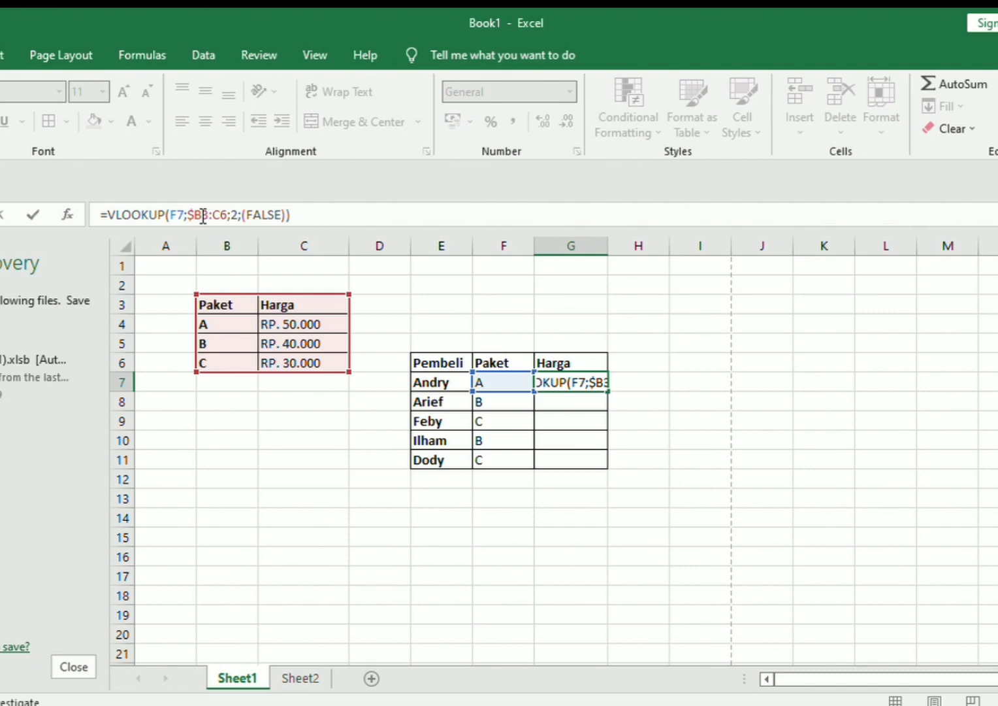
left_click(203, 215)
type("$")
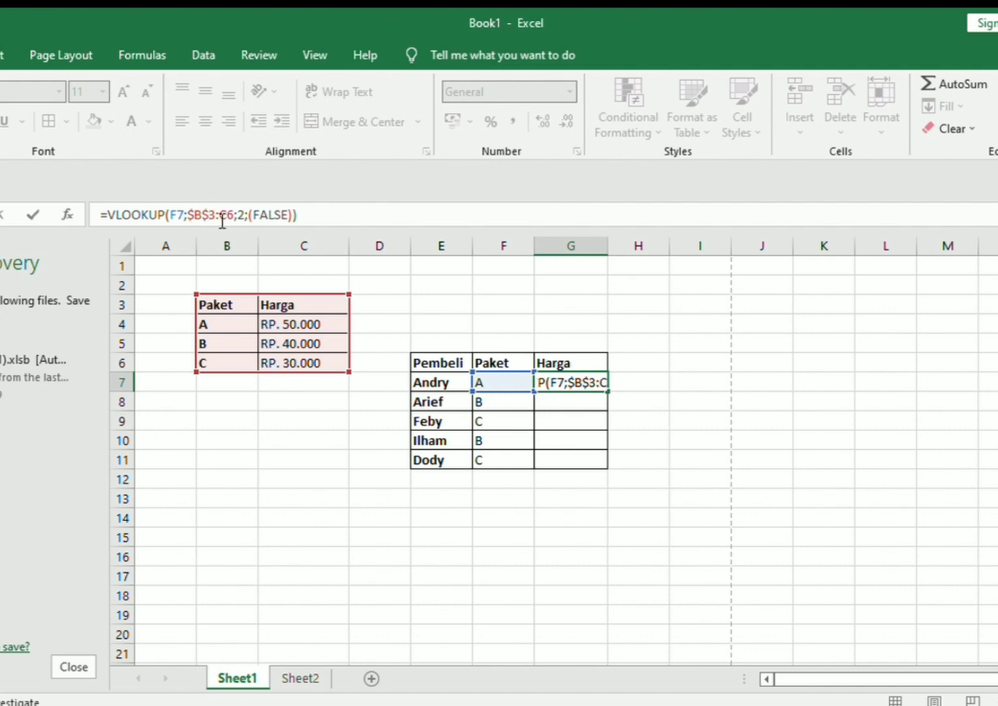
left_click(225, 221)
type("$")
left_click(236, 220)
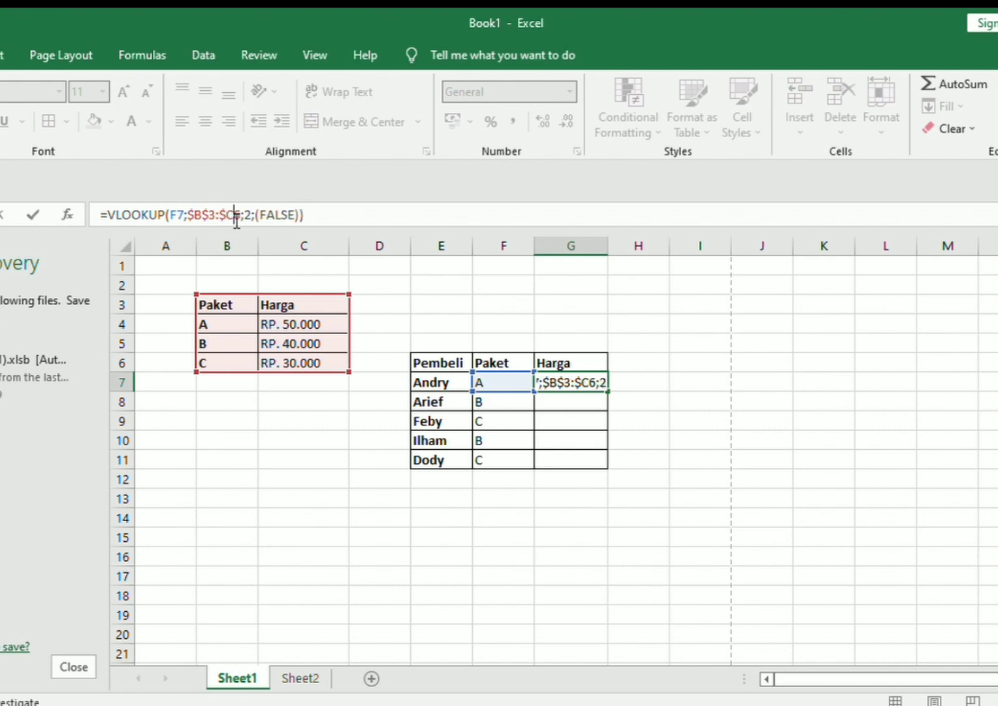
type("$")
key("Return")
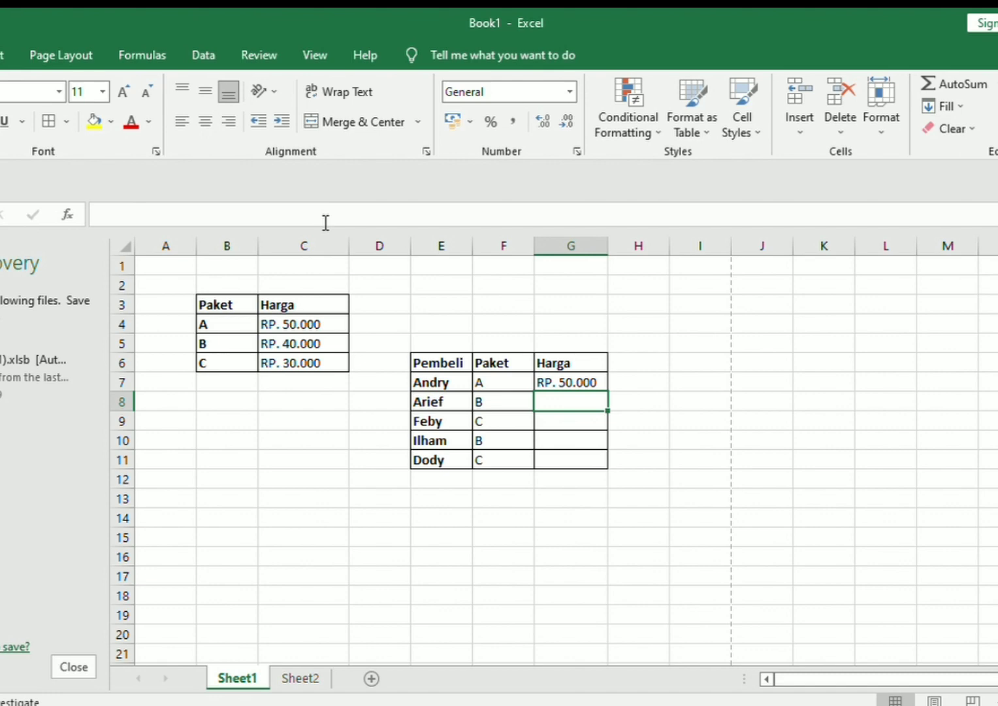
Copy the VLOOKUP formula from G7 into the remaining Harga cells, G8:G11.
left_click(554, 382)
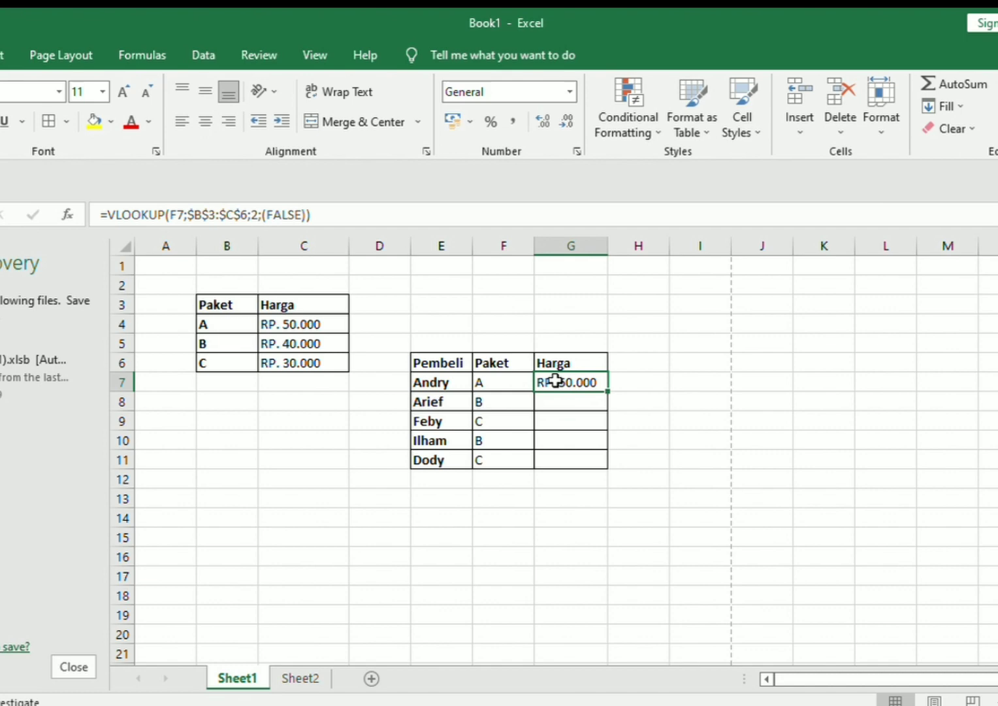
key("ctrl+c")
left_click_drag(558, 398, 565, 456)
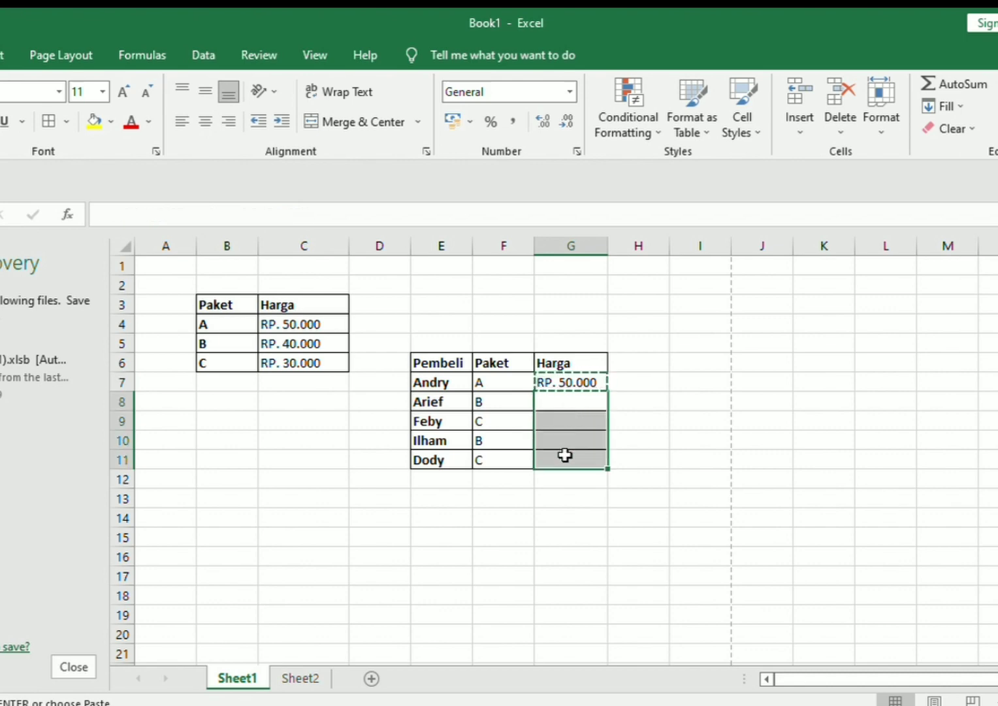
key("ctrl+v")
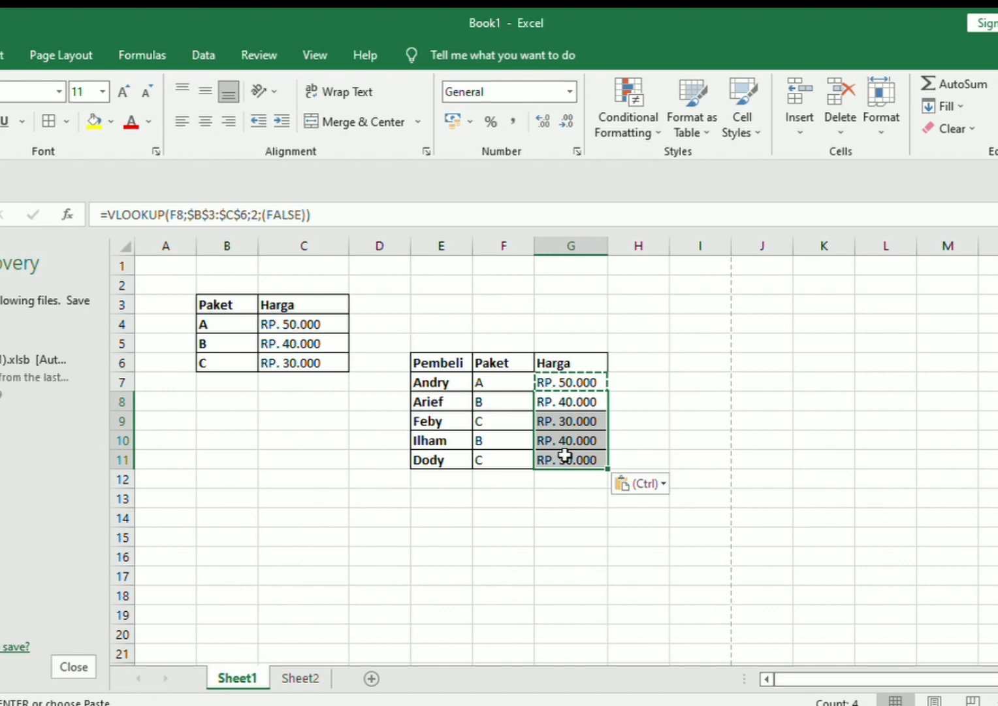
left_click(622, 535)
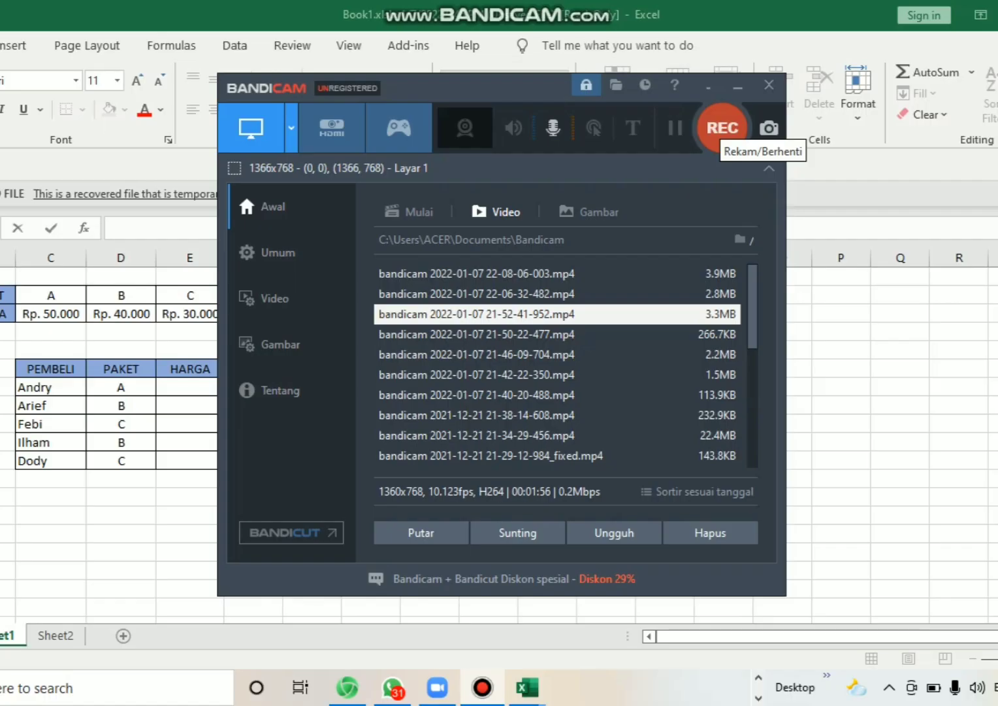
Start a screen recording in Bandicam and minimise its window to return to the Excel workbook.
left_click(722, 128)
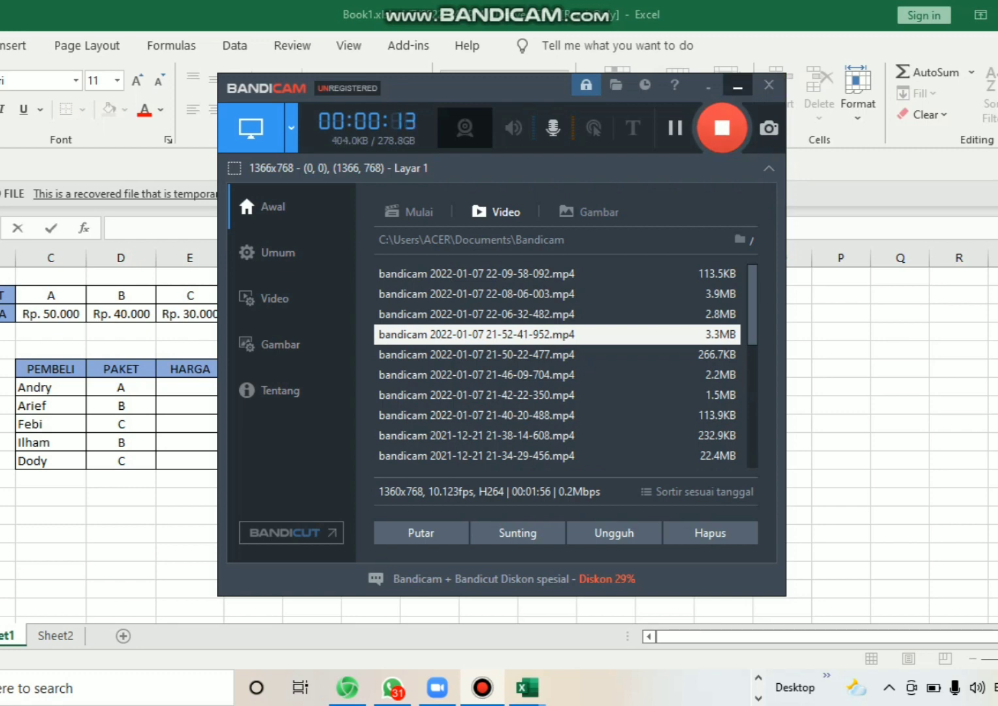
left_click(737, 86)
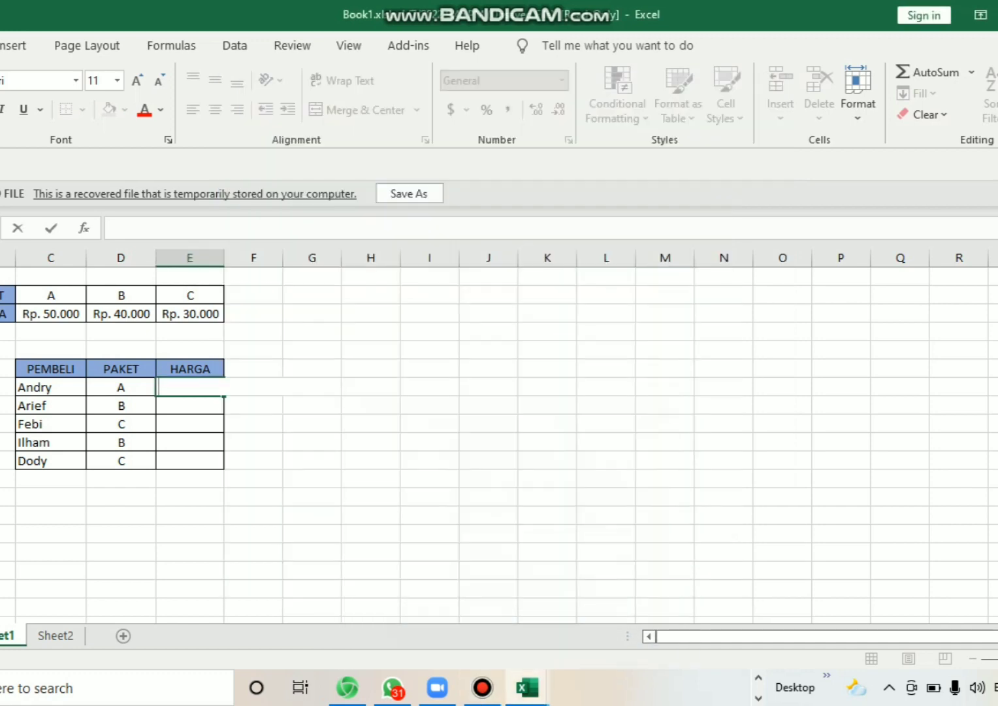
Start an HLOOKUP formula in cell E7, the first Harga cell of the Pembeli table, with D7 as the lookup value.
type("=")
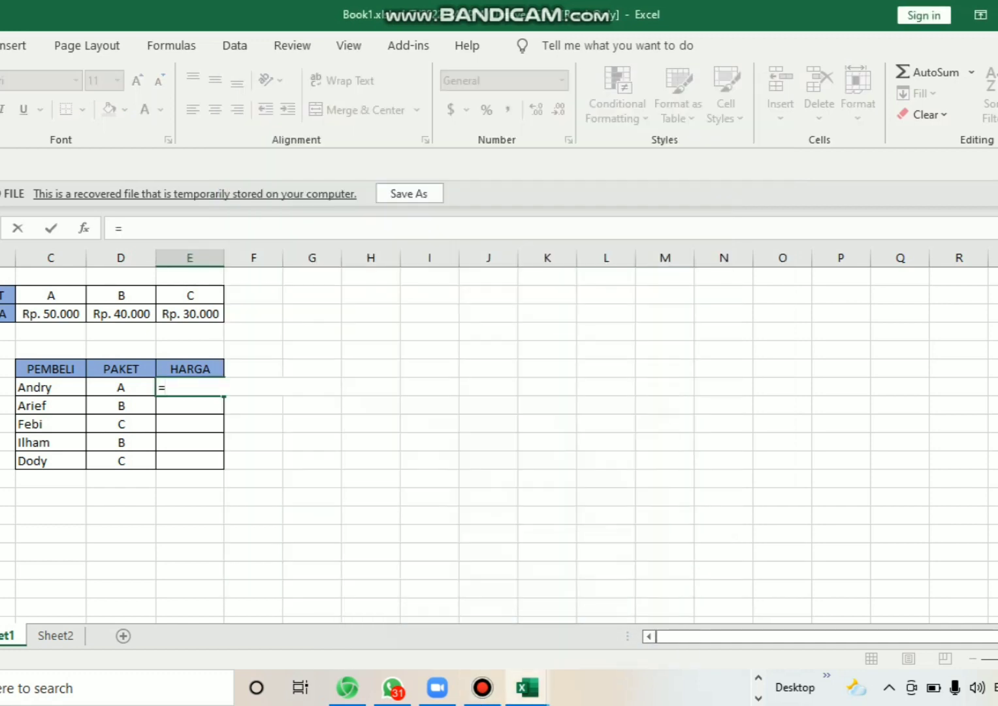
type("hl")
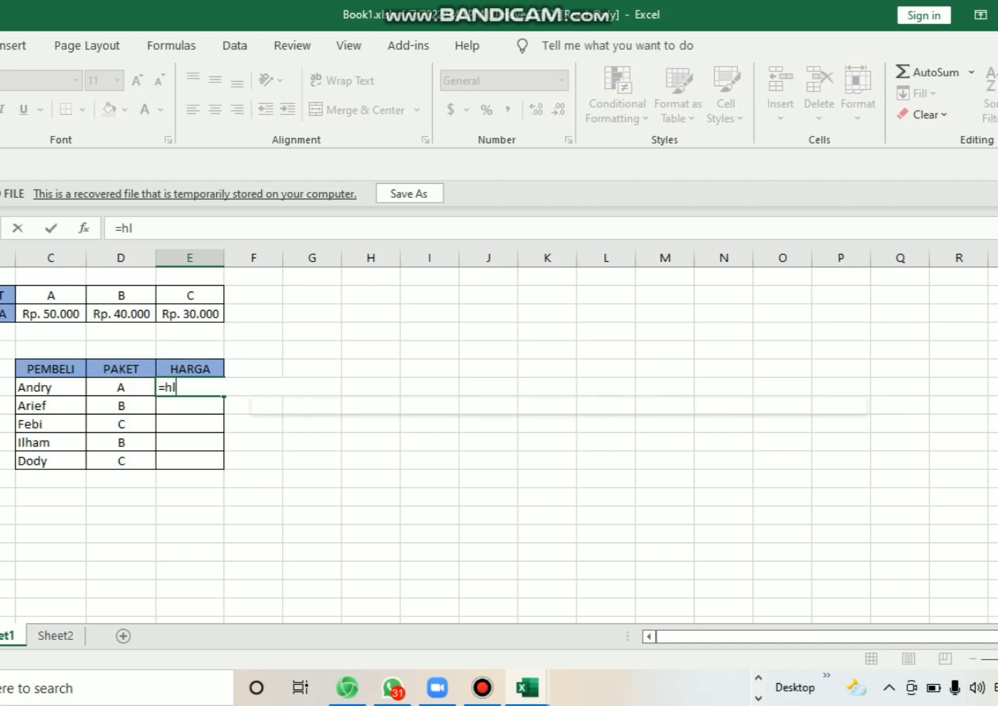
type("ook")
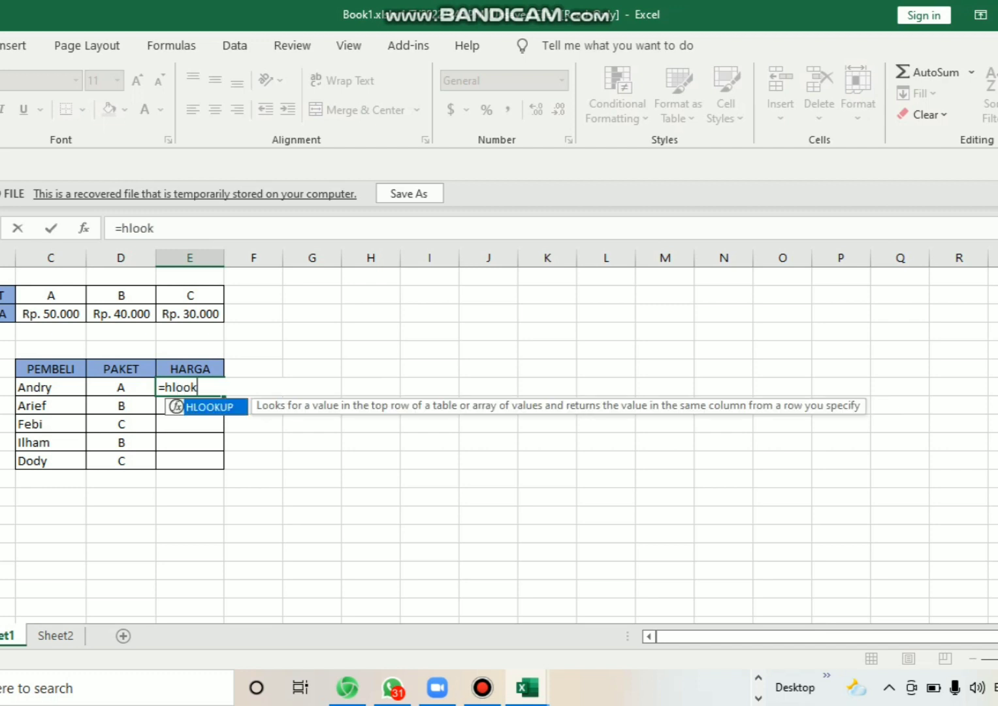
type("up(")
left_click(121, 387)
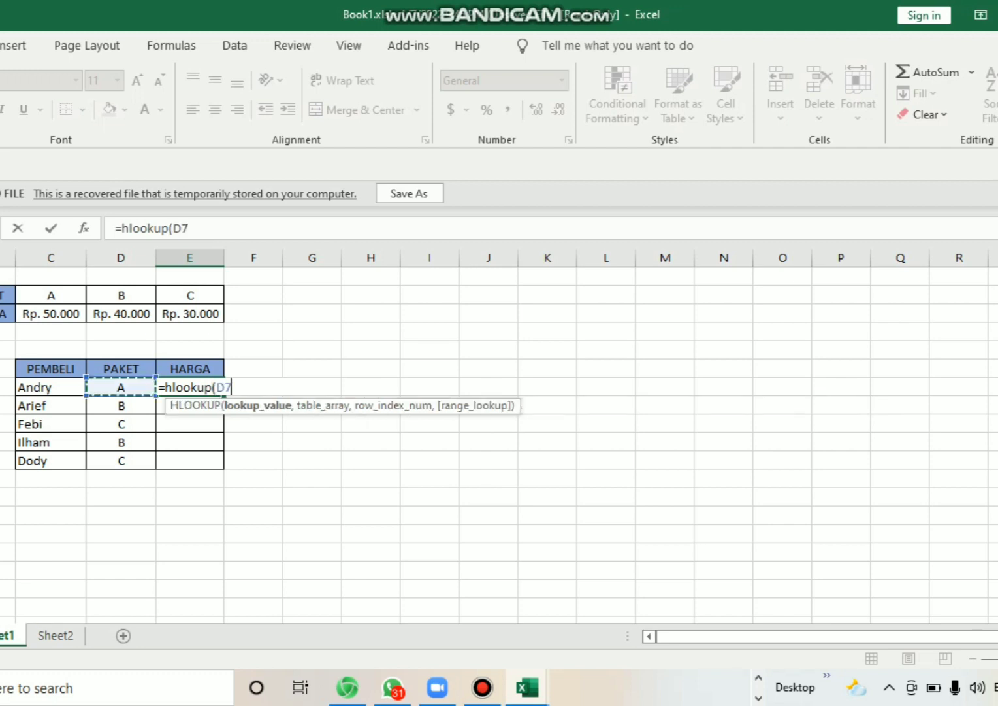
type(",")
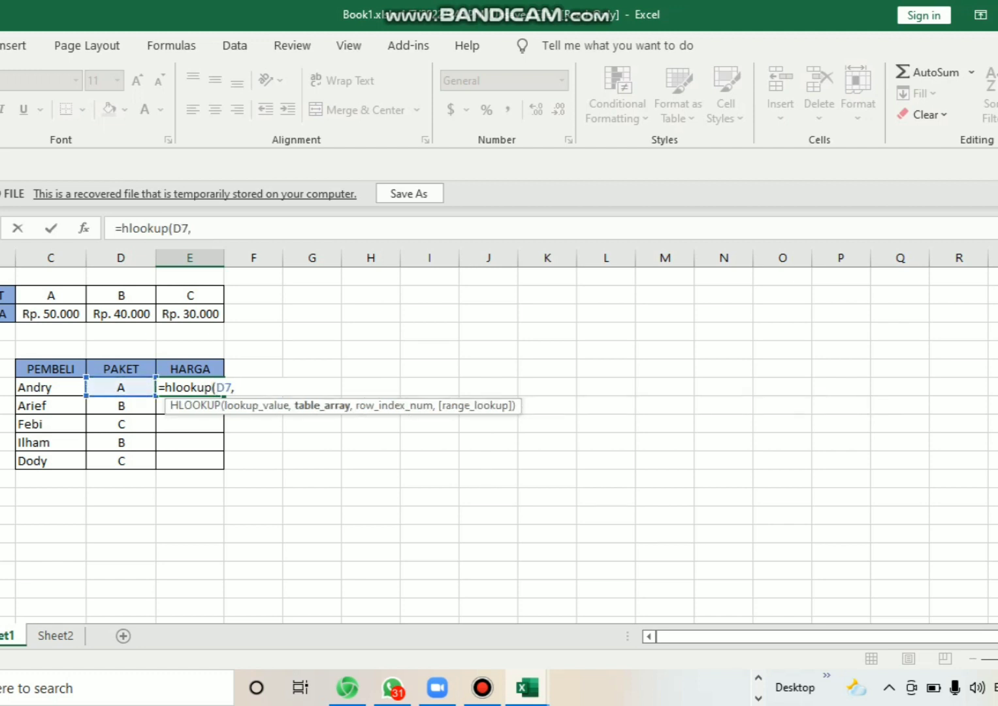
left_click(8, 294)
left_click_drag(8, 295, 215, 334)
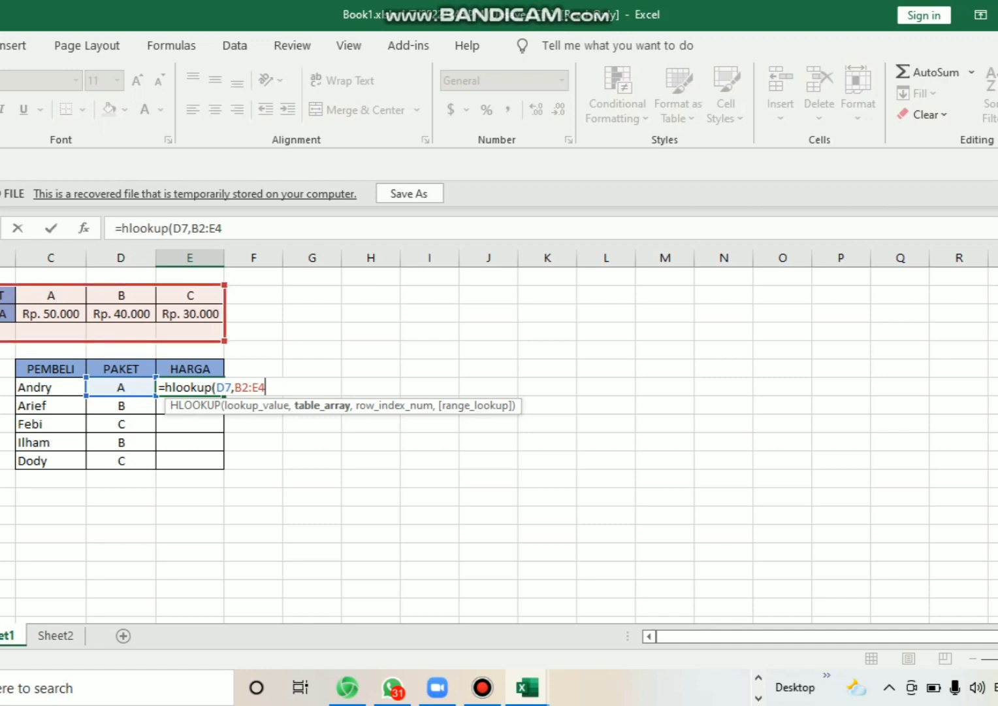
key("Return")
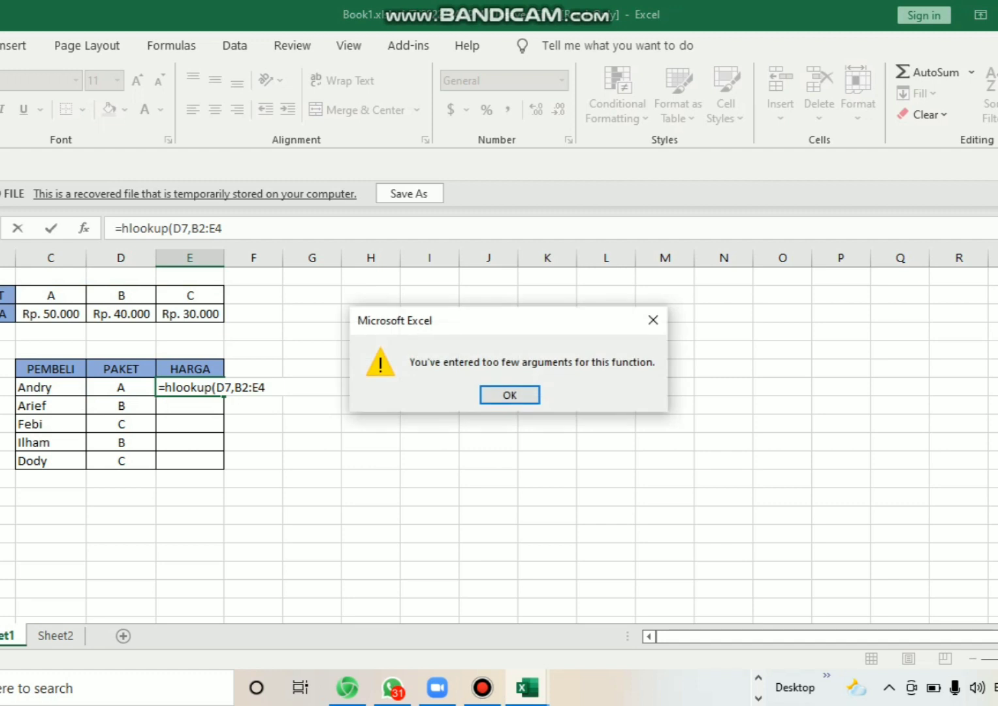
left_click(510, 395)
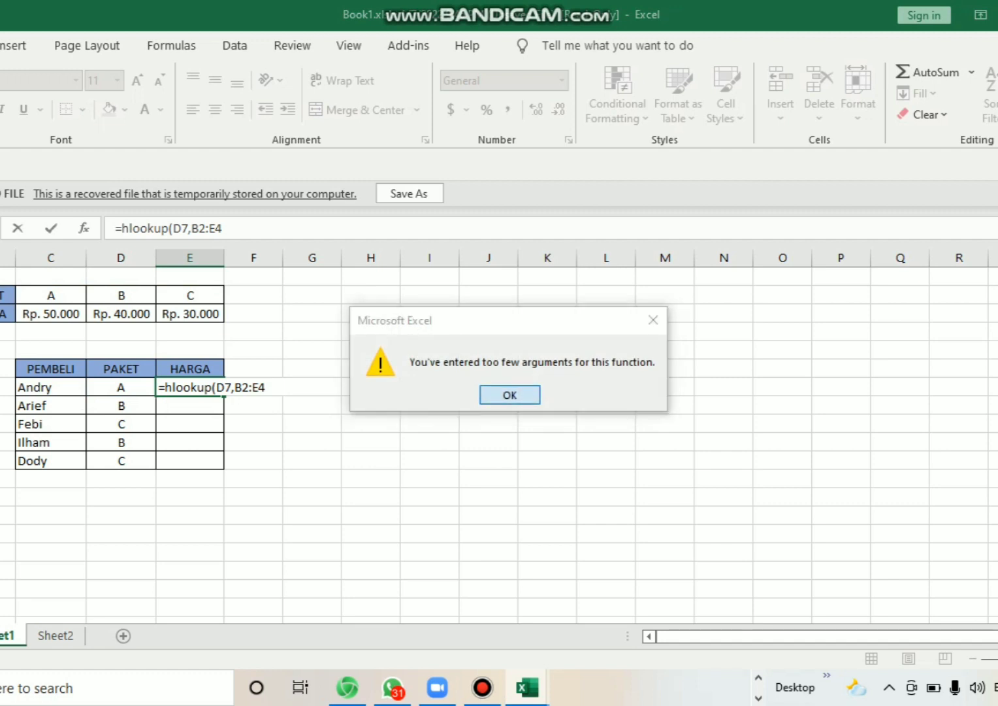
left_click(266, 388)
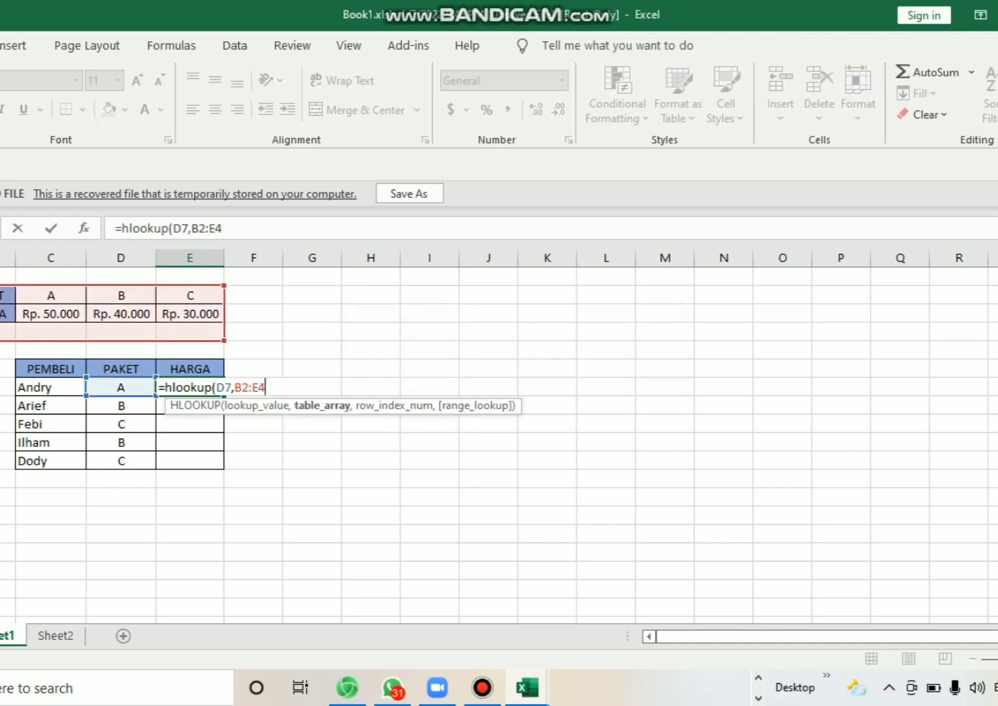
key("BackSpace")
key("BackSpace")
key("BackSpace")
key("BackSpace")
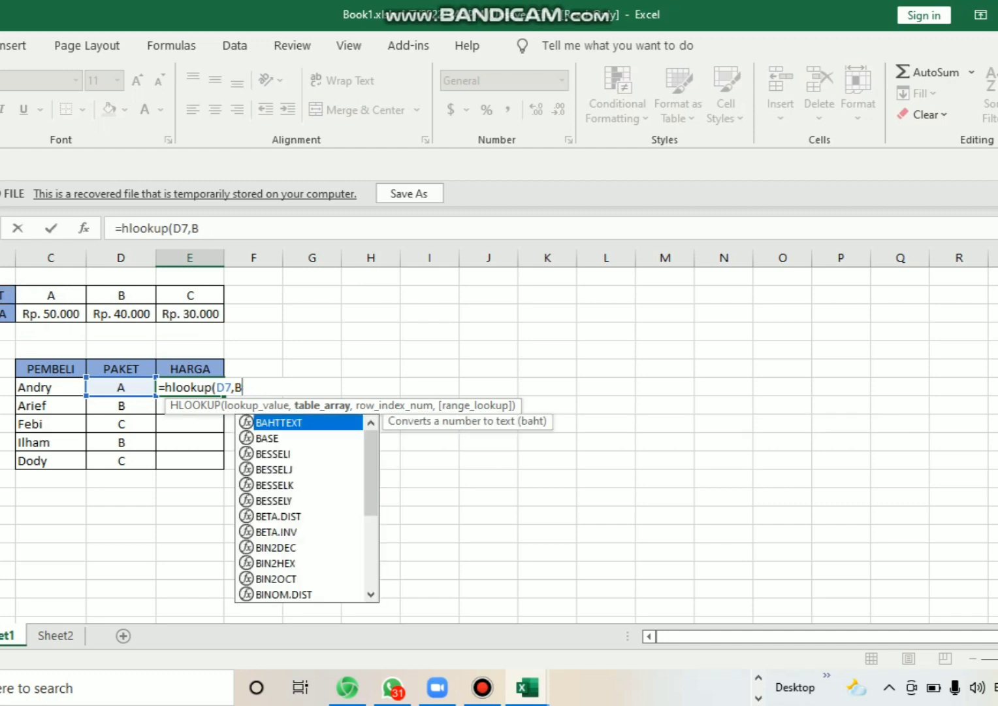
key("BackSpace")
Complete the HLOOKUP formula in E7 with table range B2:E3, row index 2 and (FALSE) as the range lookup.
type("B2")
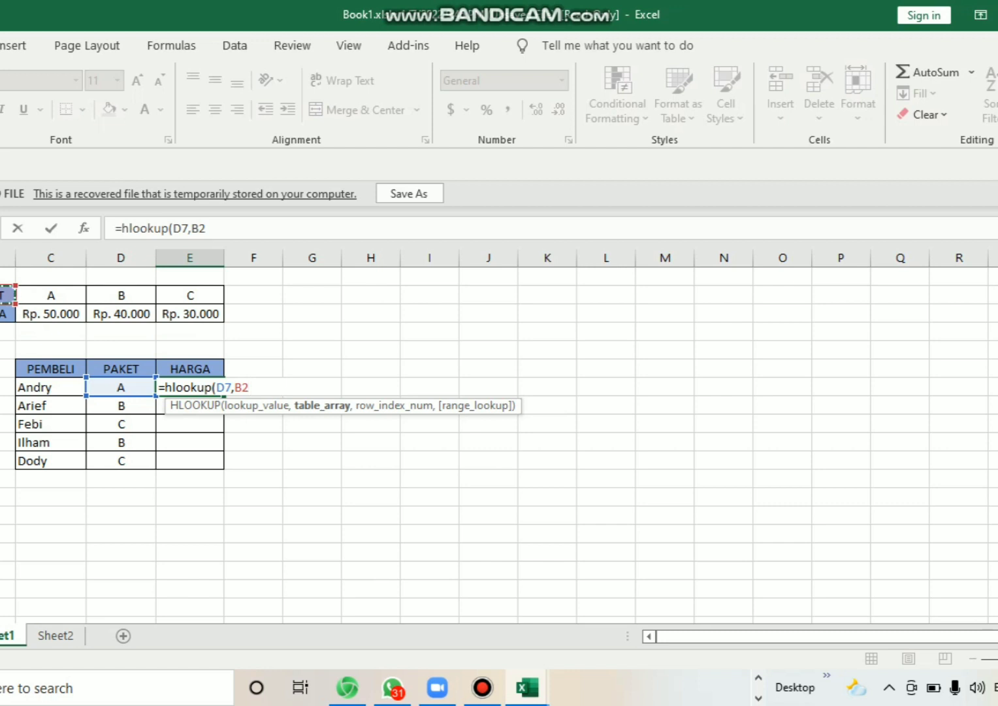
key("shift+Right")
key("shift+Right")
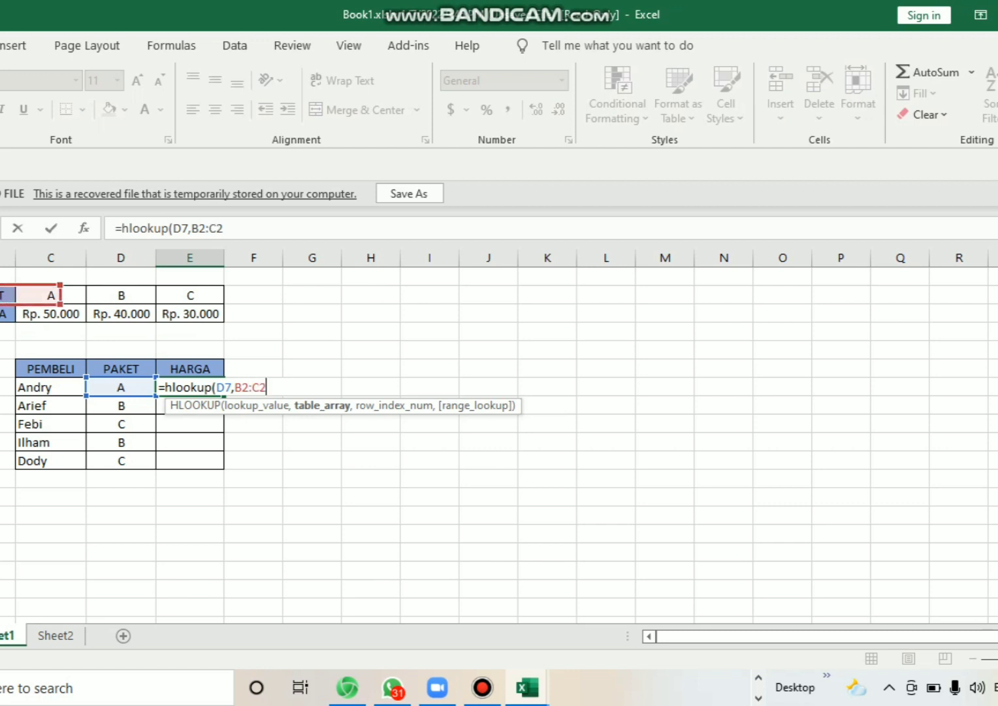
key("shift+Right")
key("shift+Down")
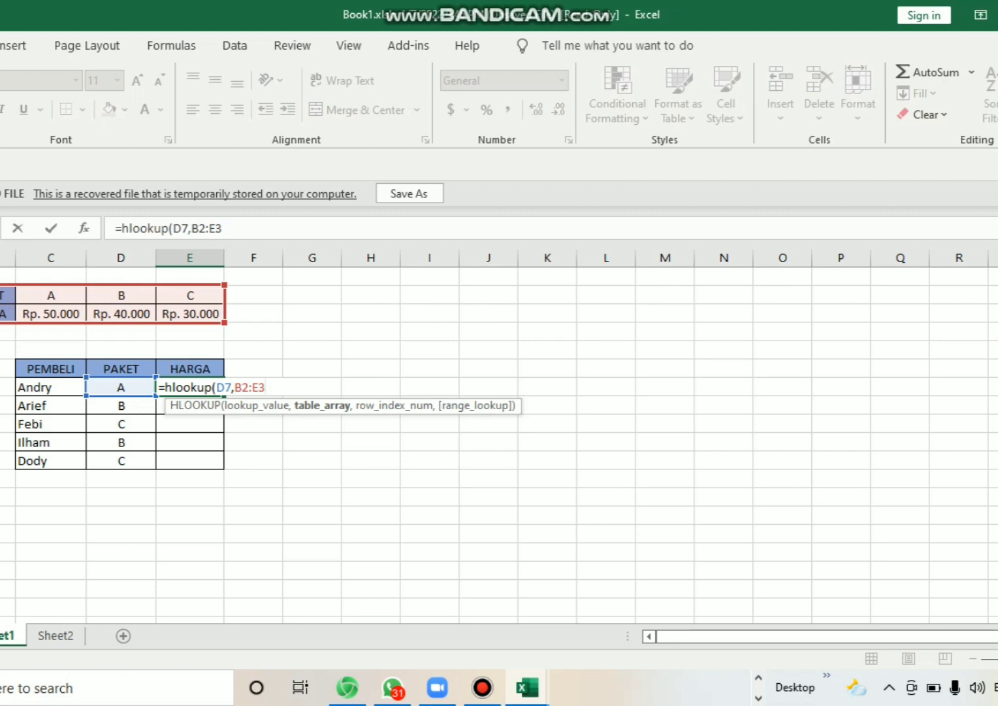
type(",")
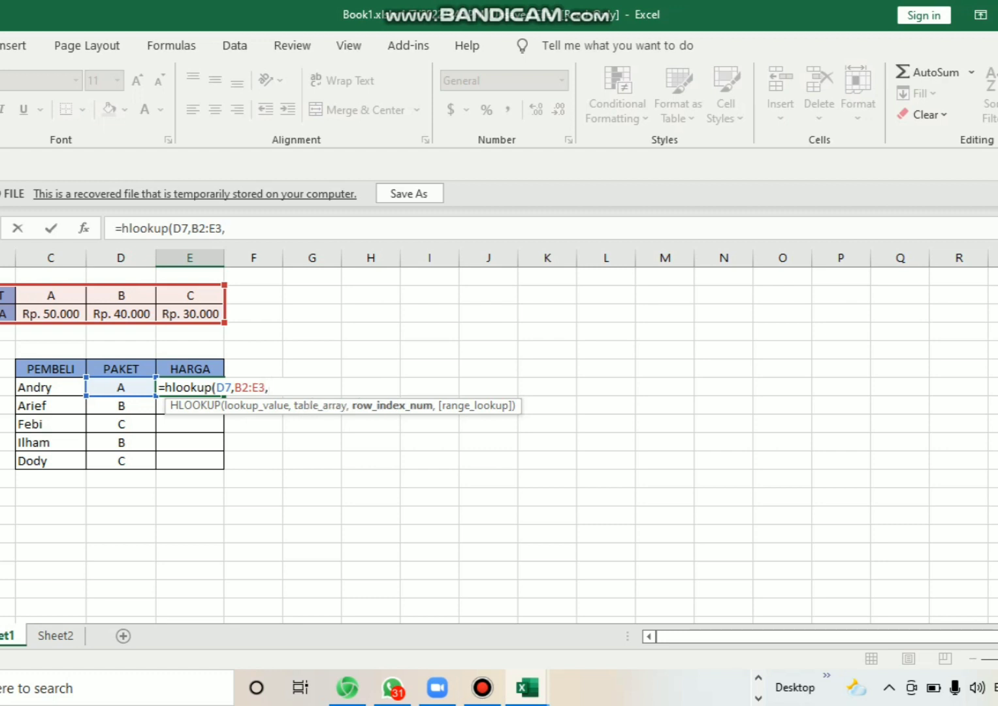
type("2")
type(",(")
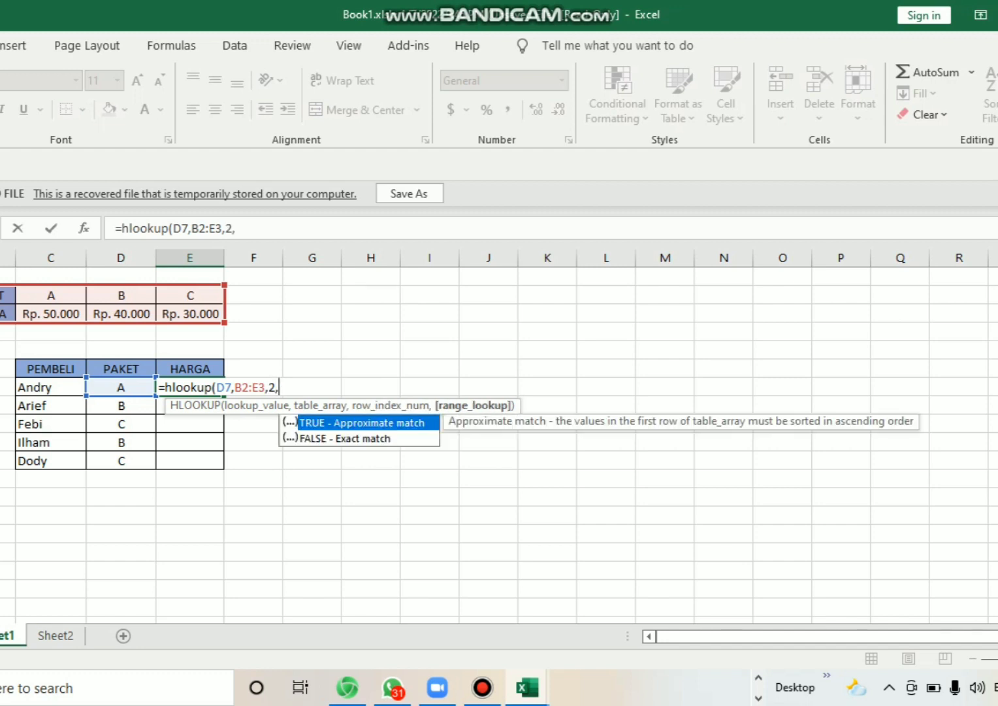
type("fals")
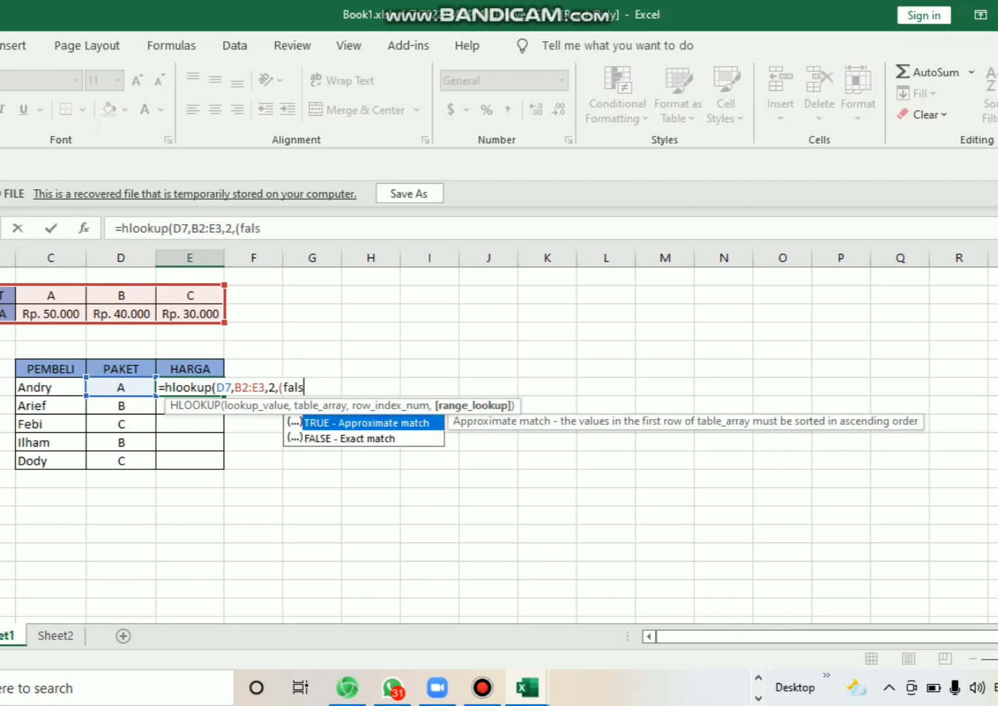
type("e)")
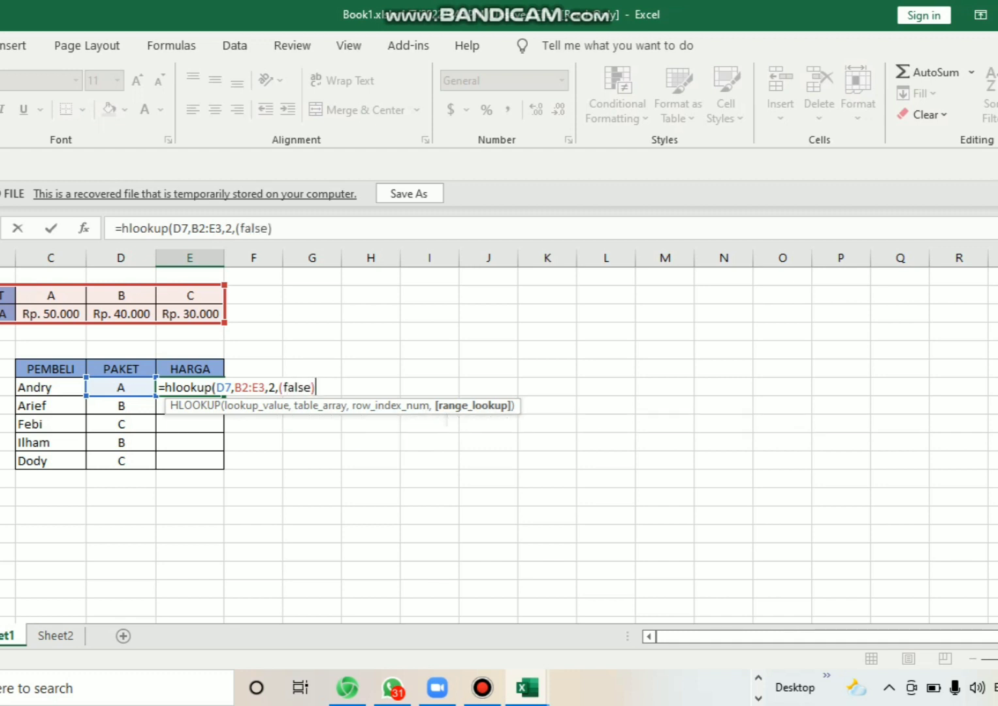
type(")")
key("Return")
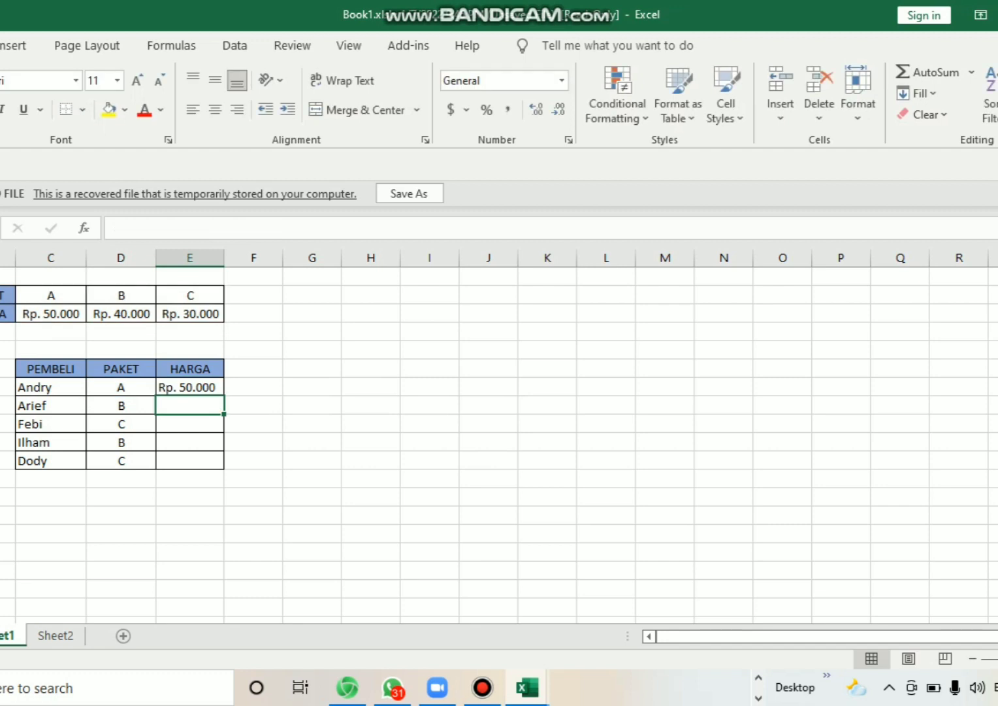
Make the table range in E7's HLOOKUP formula absolute, as $B$2:$E$3.
left_click(190, 387)
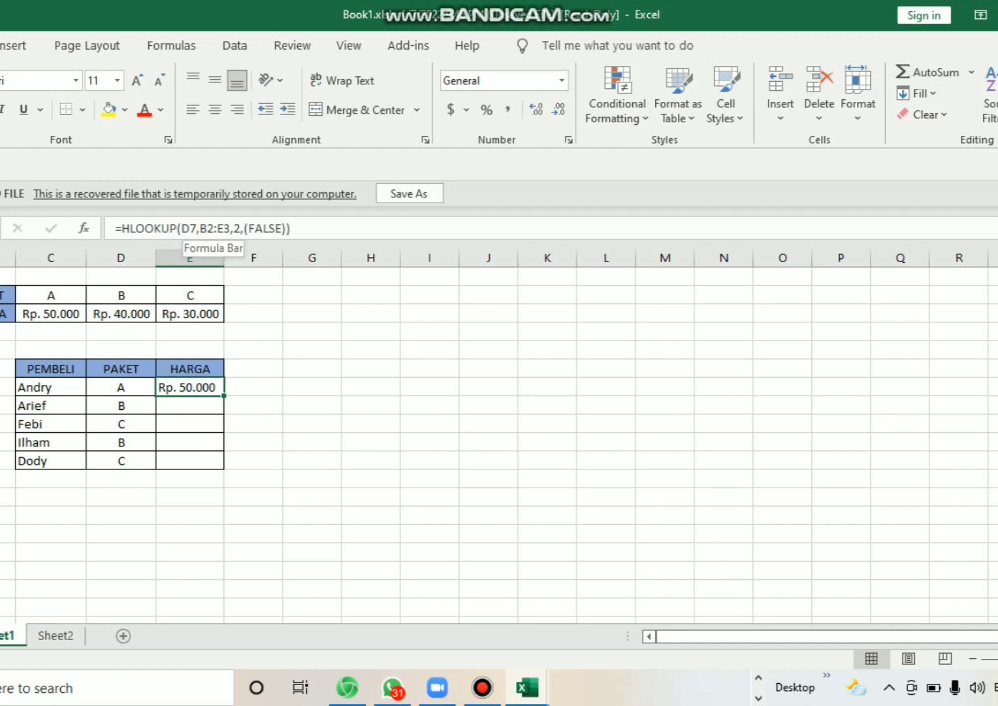
left_click(196, 229)
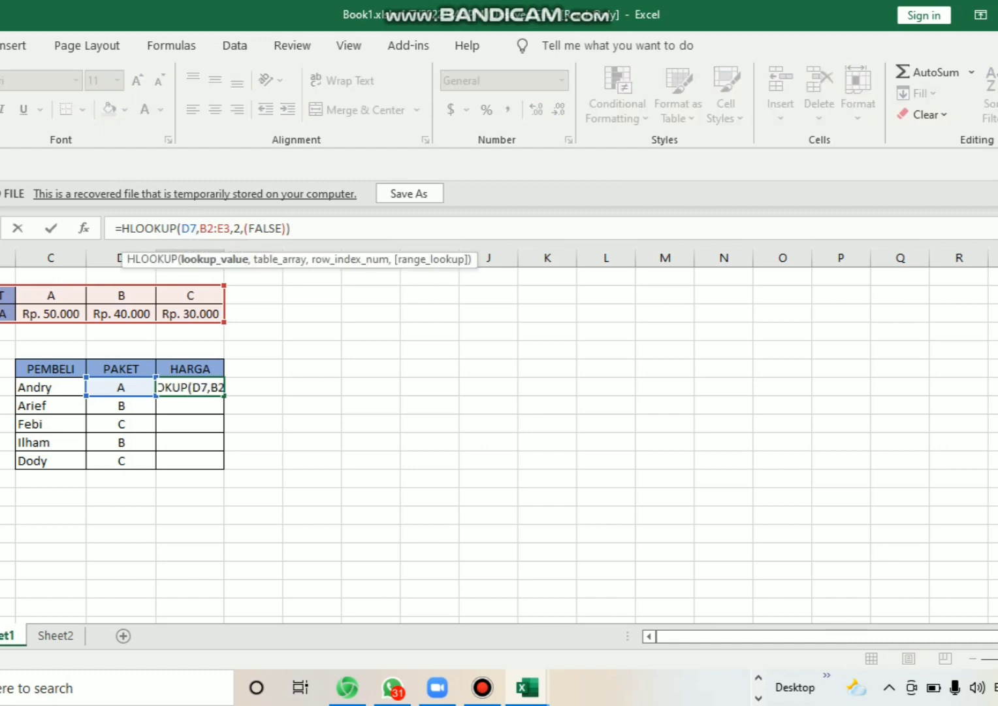
key("Right")
type("$")
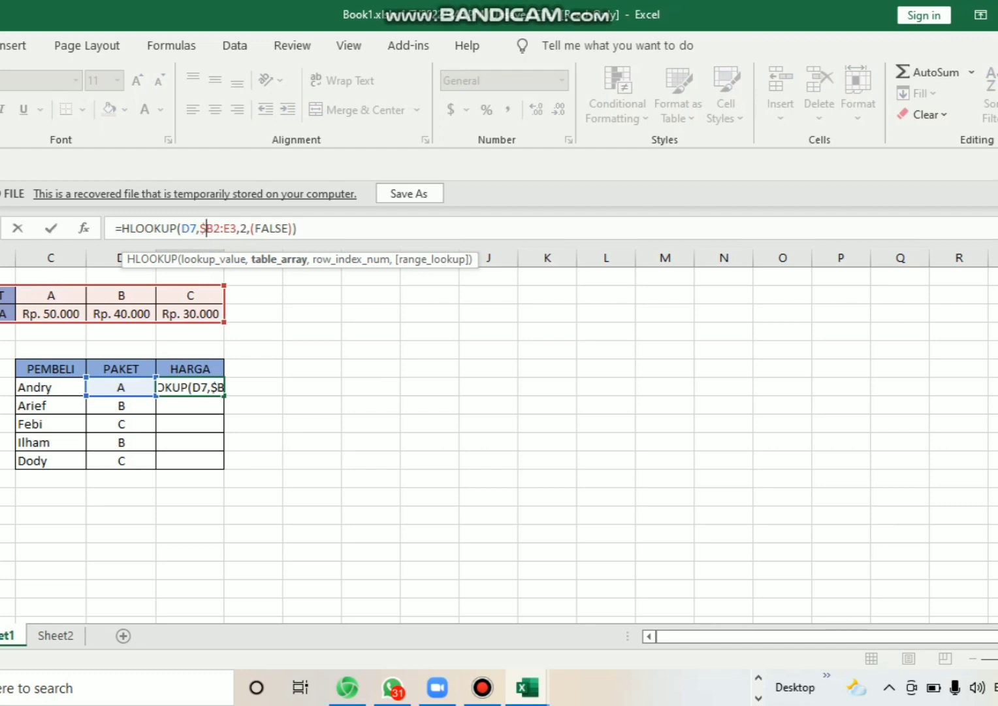
key("Right")
type("$")
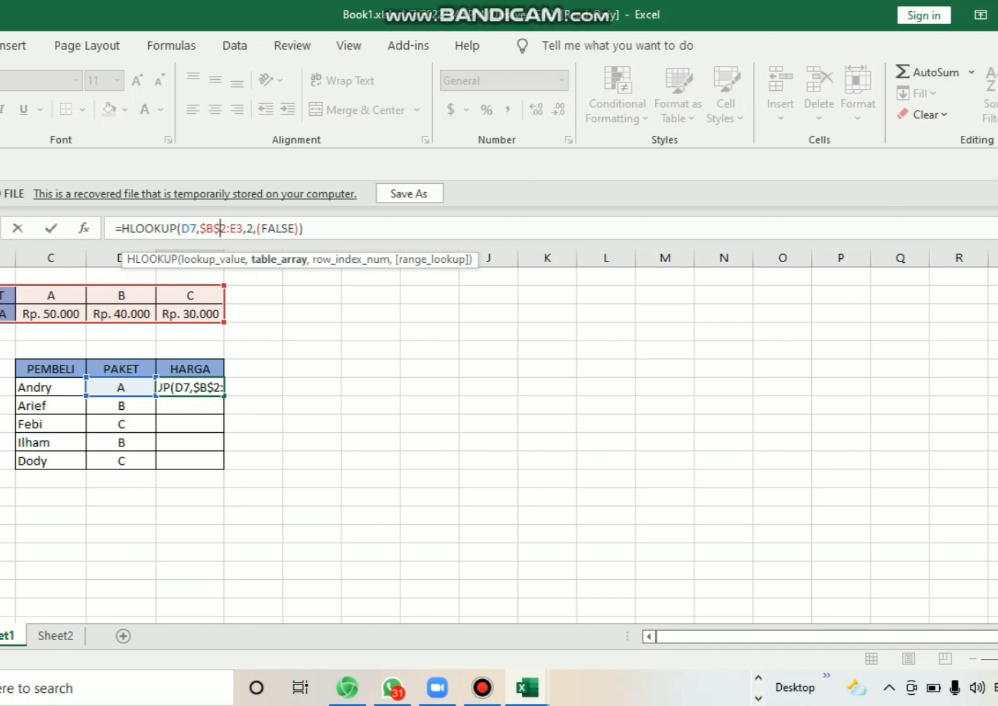
key("Right")
key("Right")
type("$")
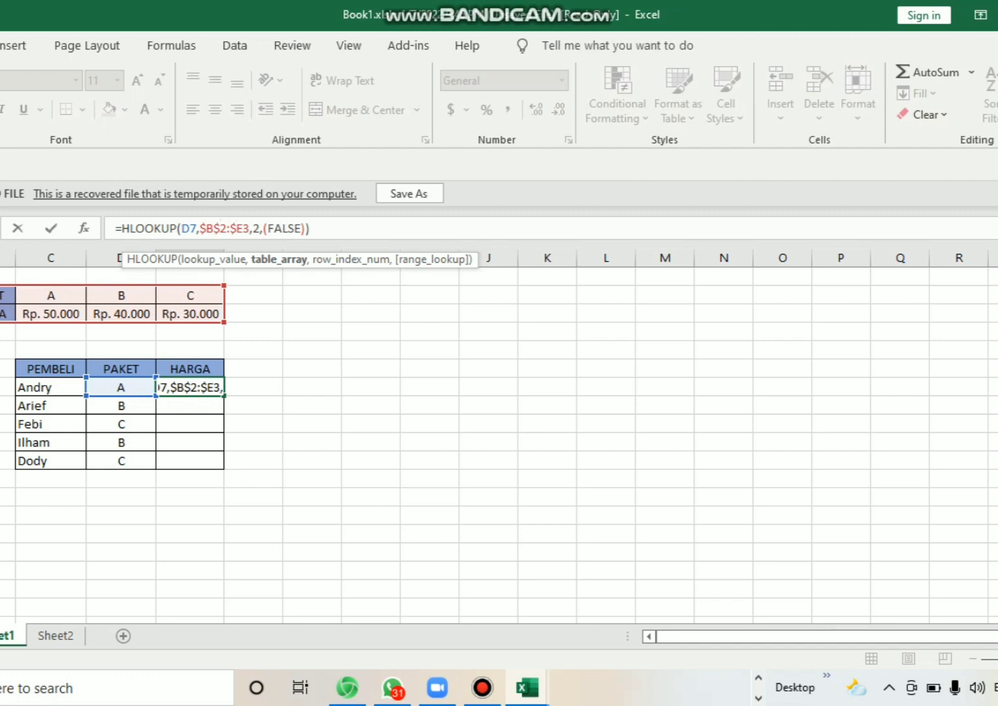
key("Right")
type("$")
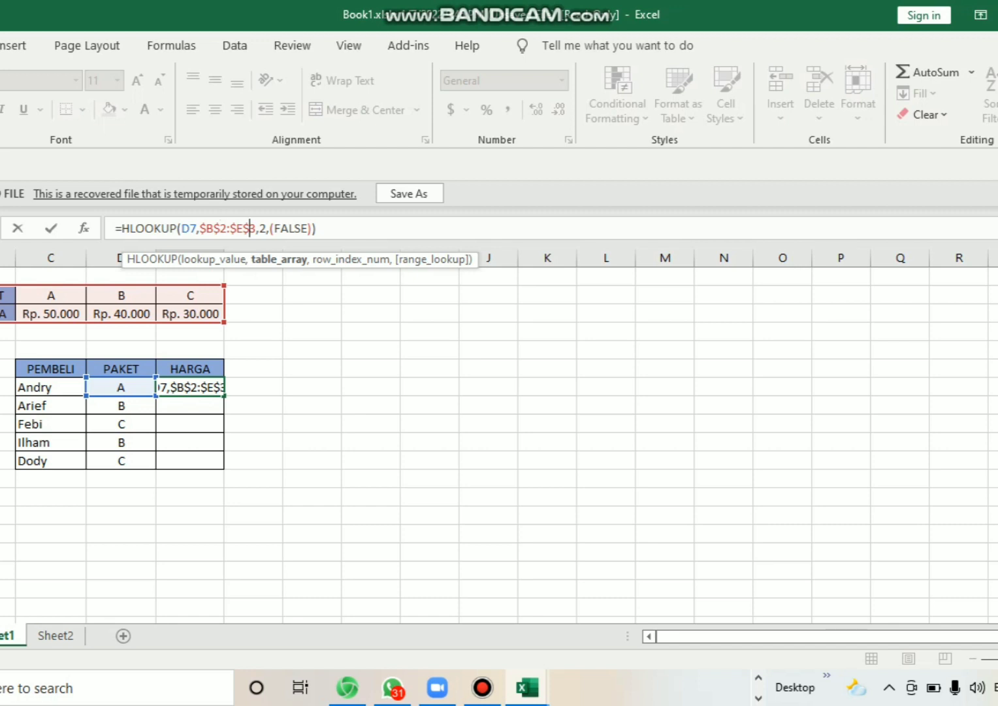
left_click(190, 387)
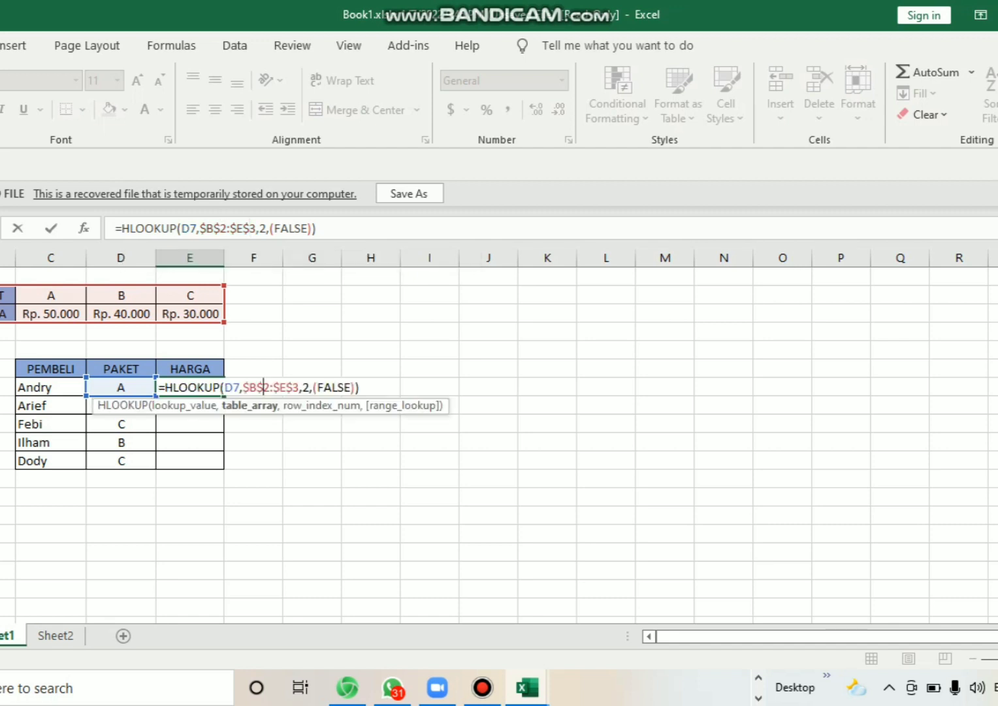
key("Return")
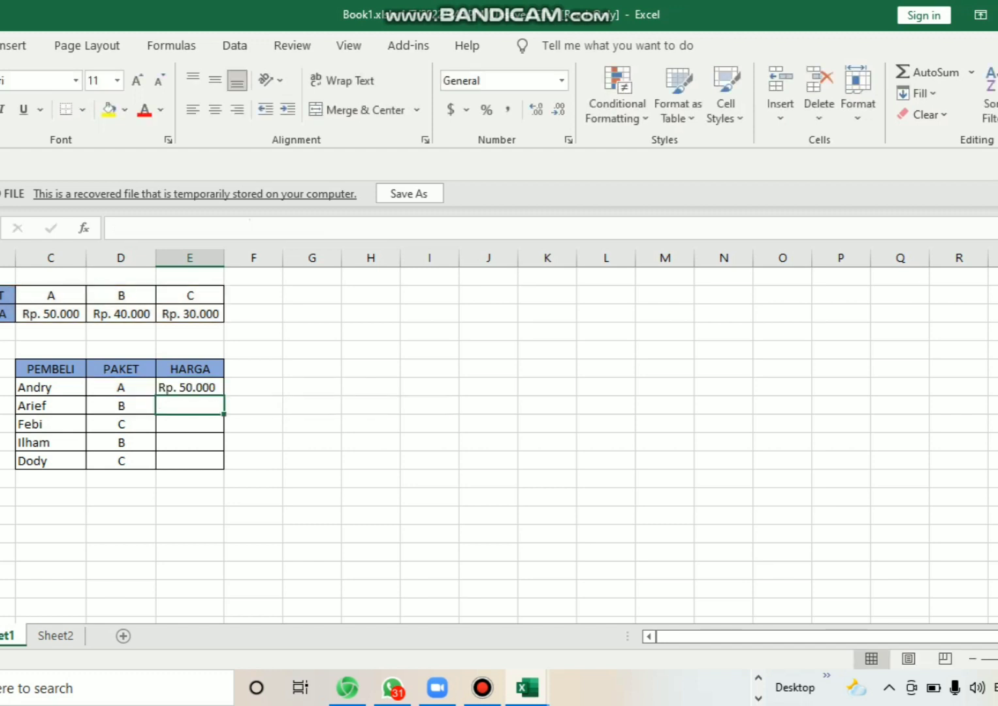
Copy the HLOOKUP formula from E7 into the remaining Harga cells, E8:E11, and switch to the Bandicam recorder.
left_click(190, 387)
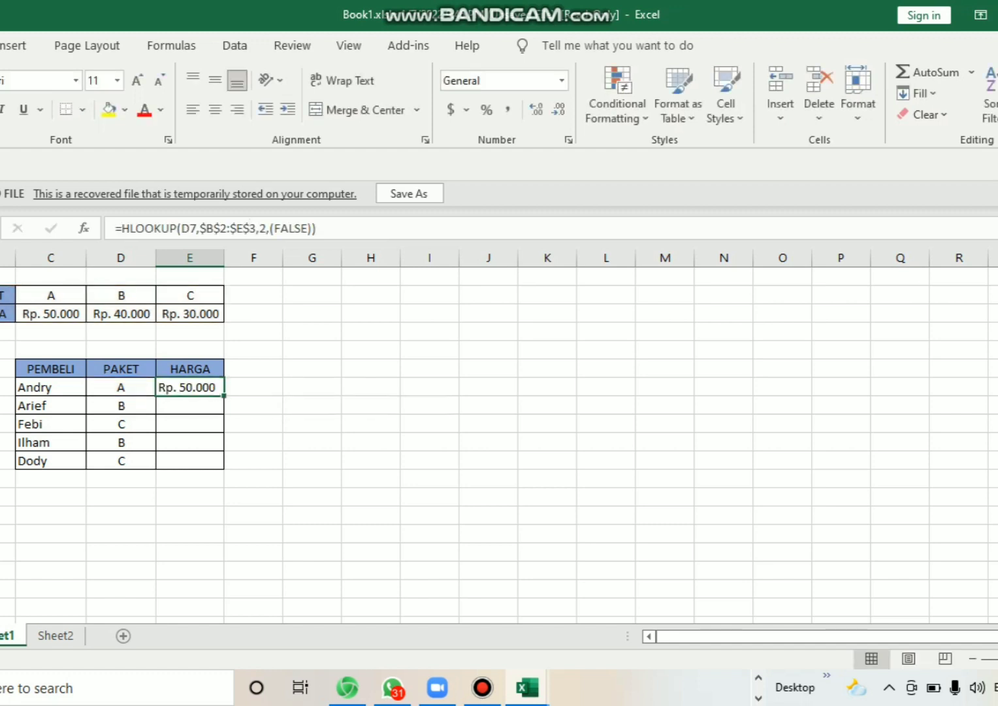
left_click_drag(224, 395, 224, 467)
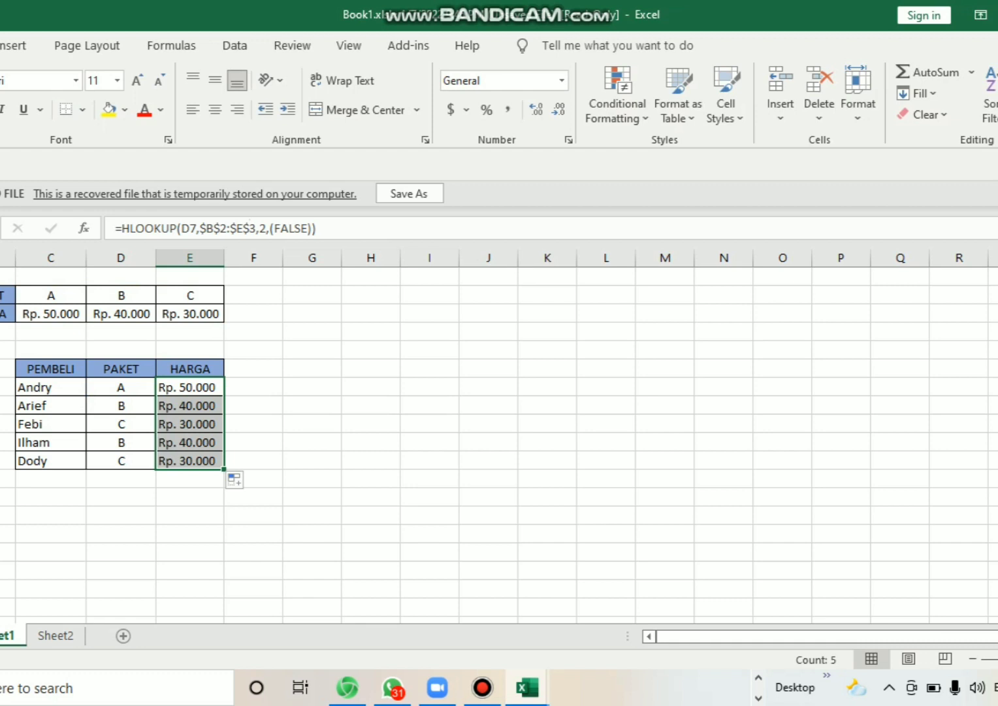
left_click(483, 688)
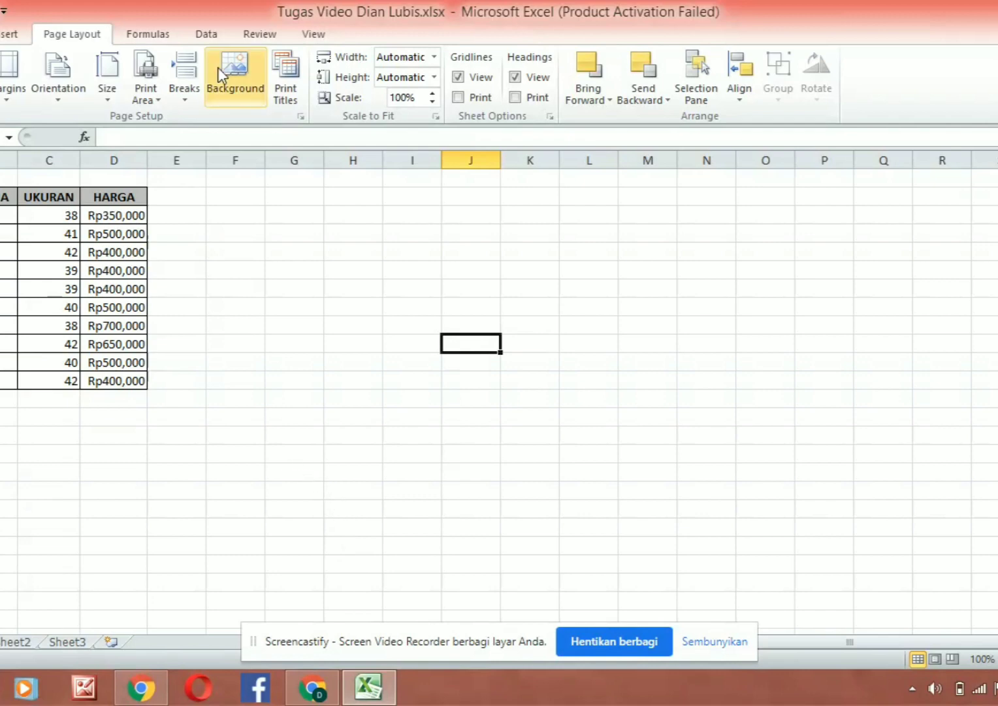
Sort the WARNA, UKURAN and HARGA table by the UKURAN column's values, from largest to smallest.
left_click(205, 36)
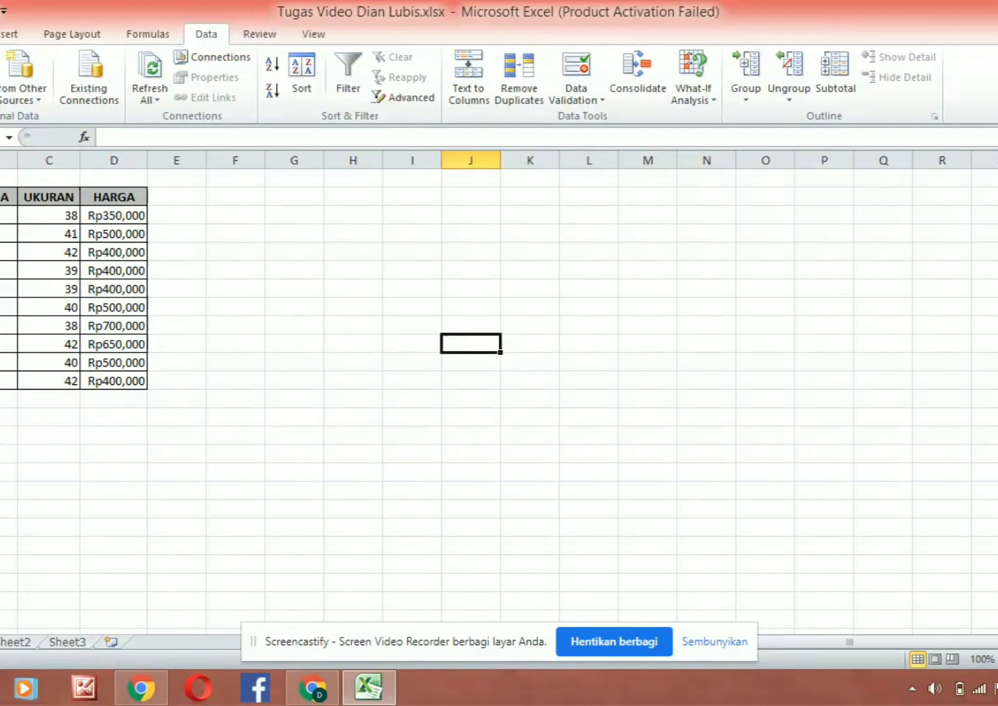
left_click_drag(3, 196, 115, 378)
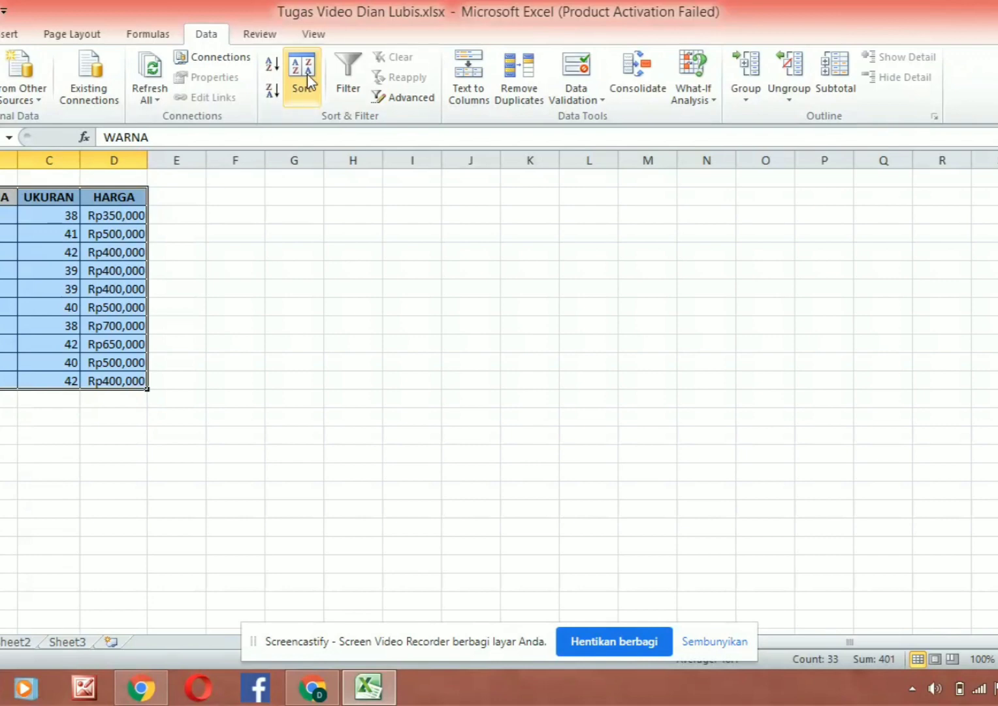
left_click(295, 90)
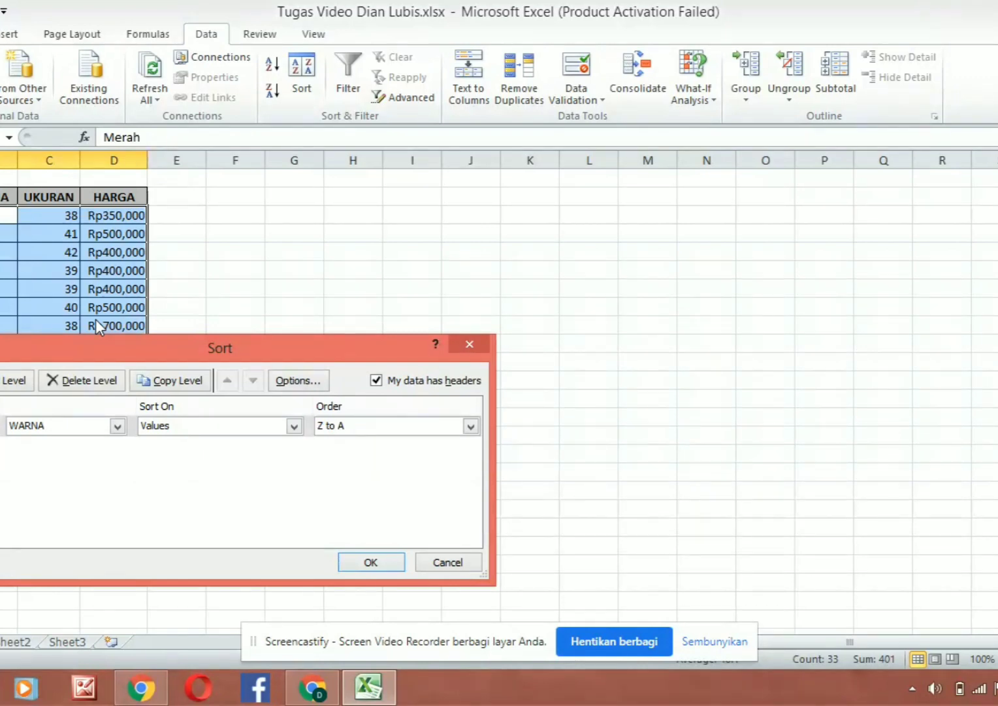
left_click(117, 428)
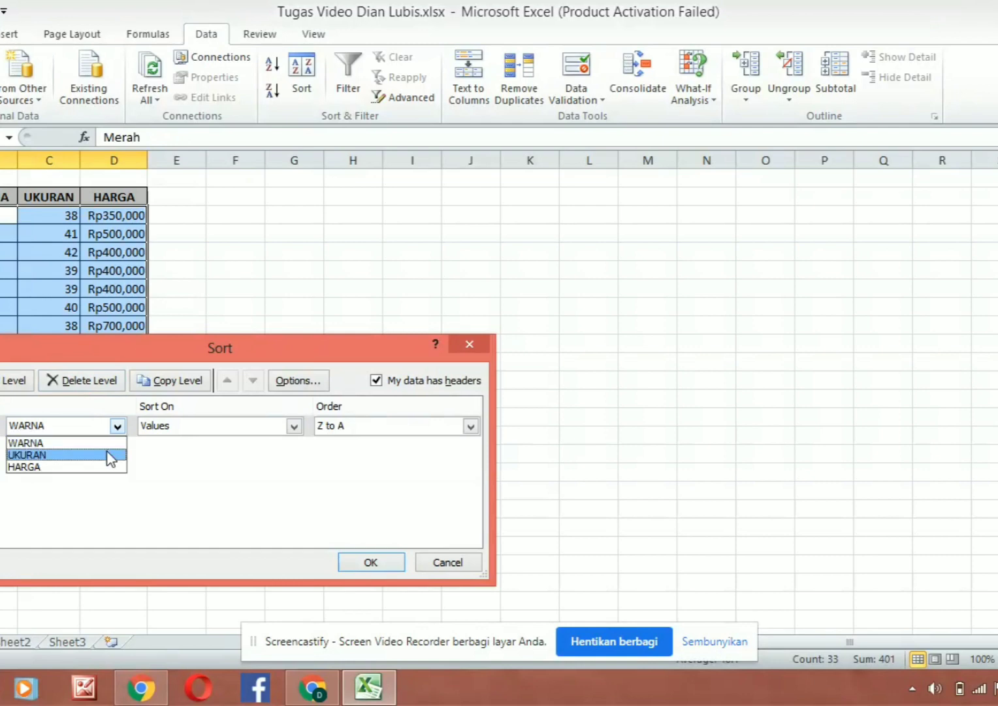
left_click(108, 454)
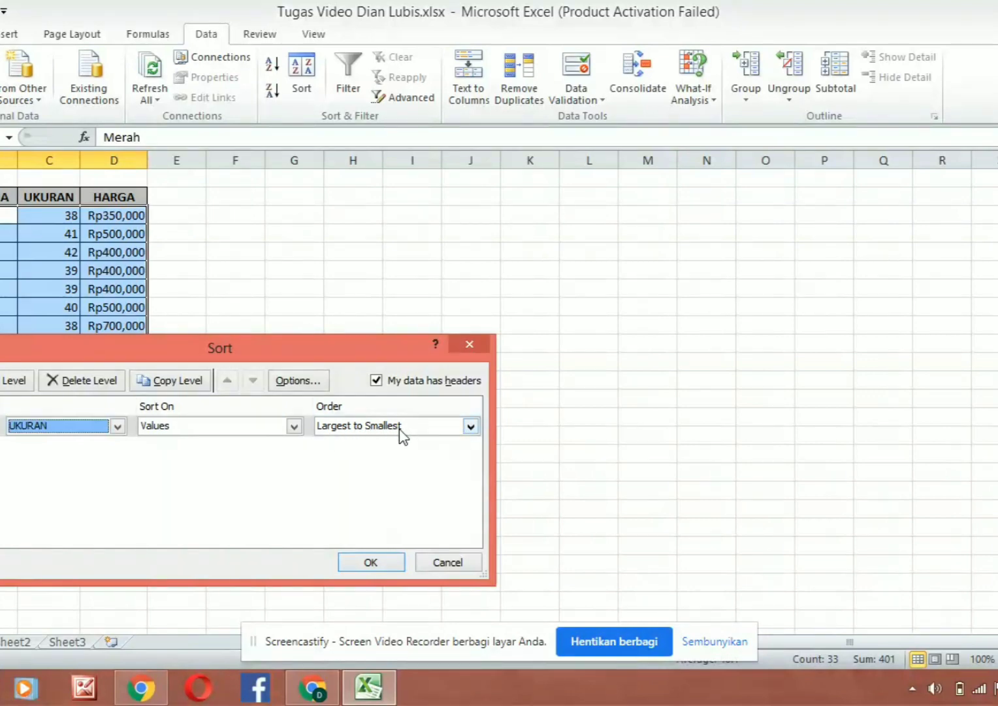
left_click(353, 560)
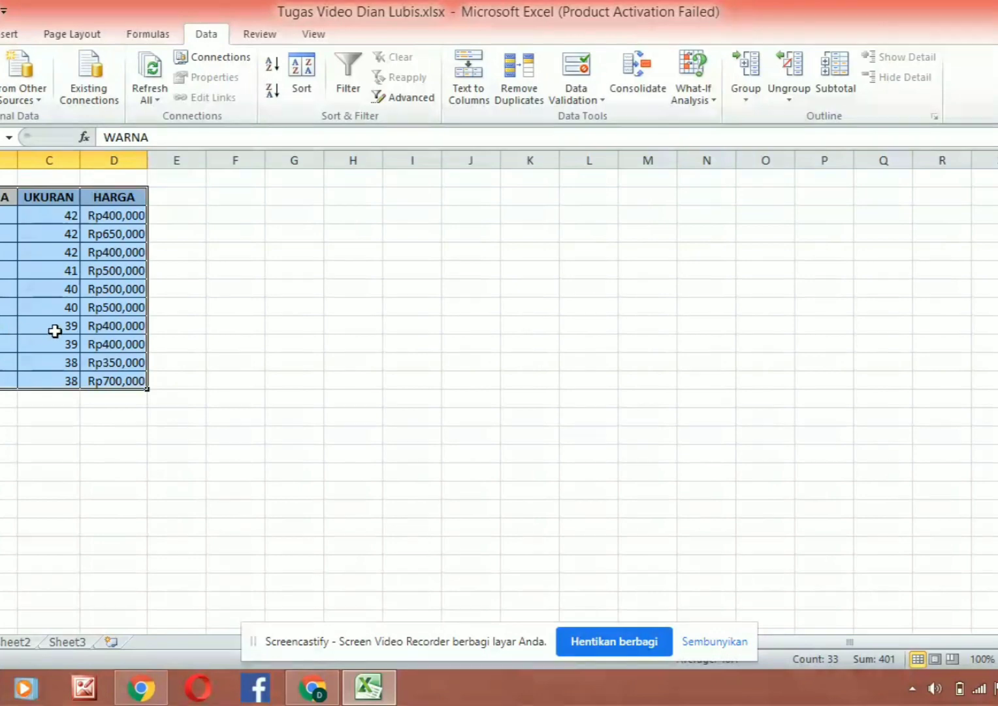
Sort the WARNA, UKURAN and HARGA table by the WARNA column's values, in A to Z order.
left_click(227, 334)
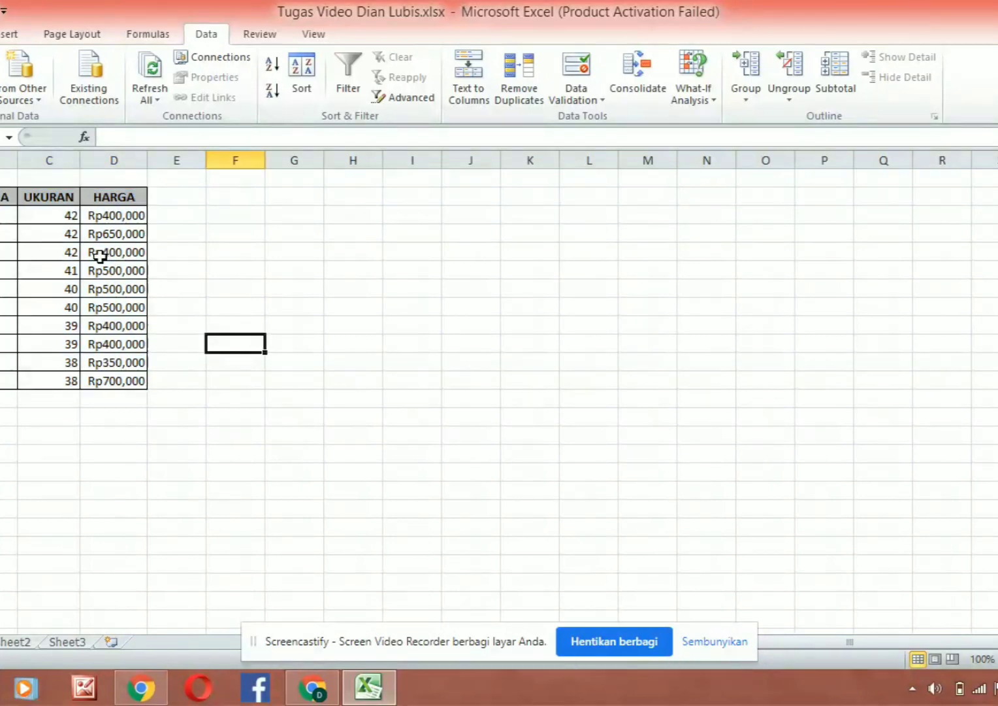
left_click_drag(7, 196, 109, 379)
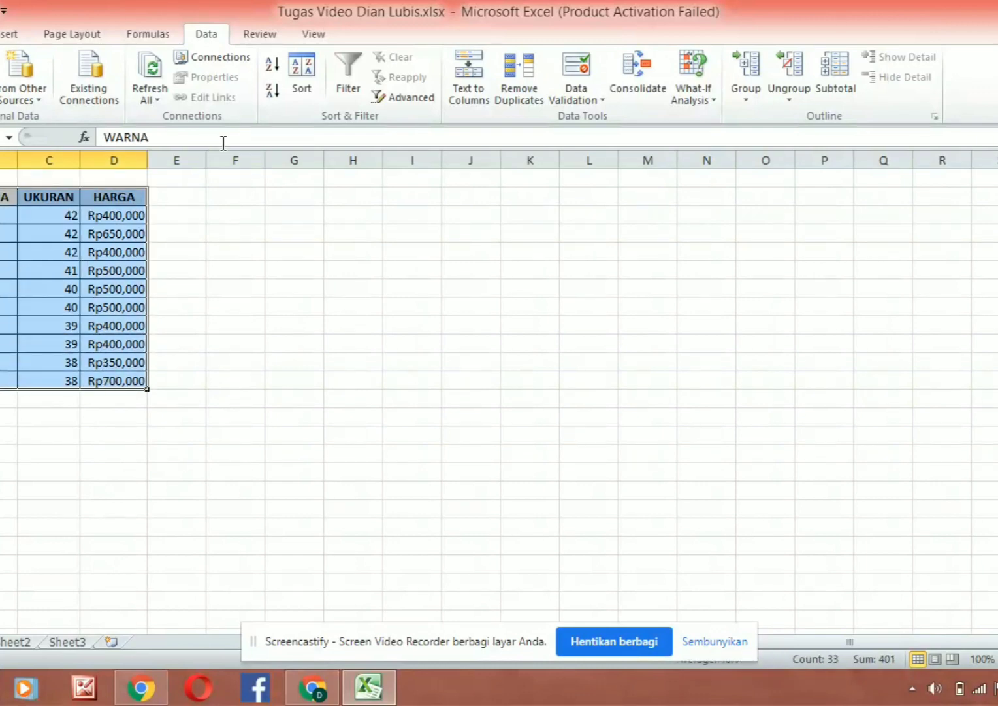
left_click(297, 88)
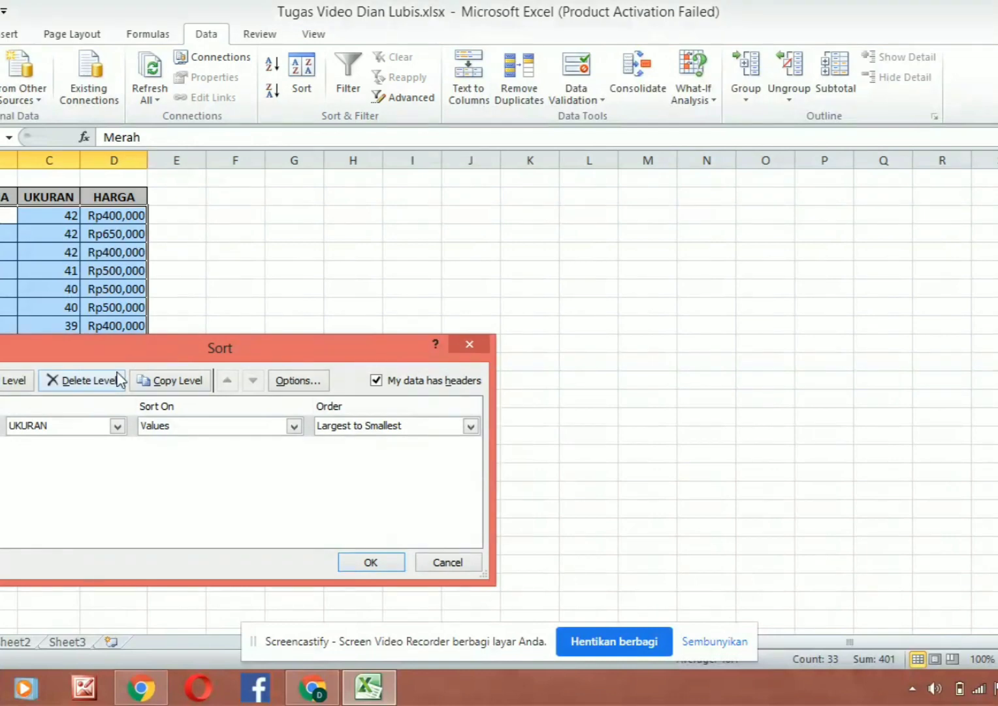
left_click(118, 426)
left_click(104, 439)
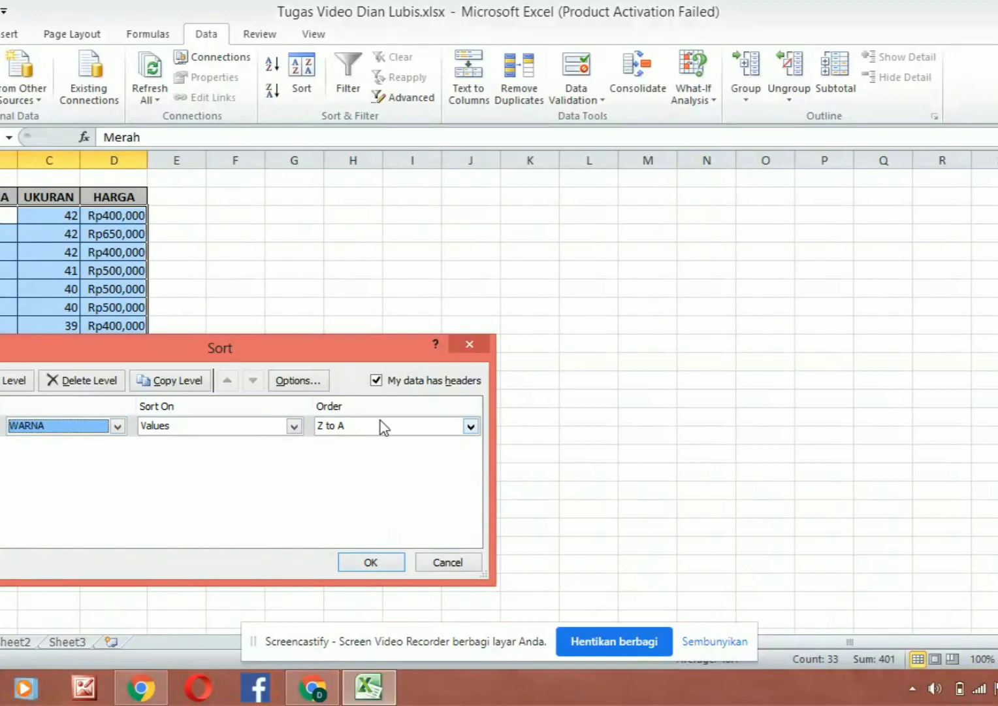
left_click(470, 427)
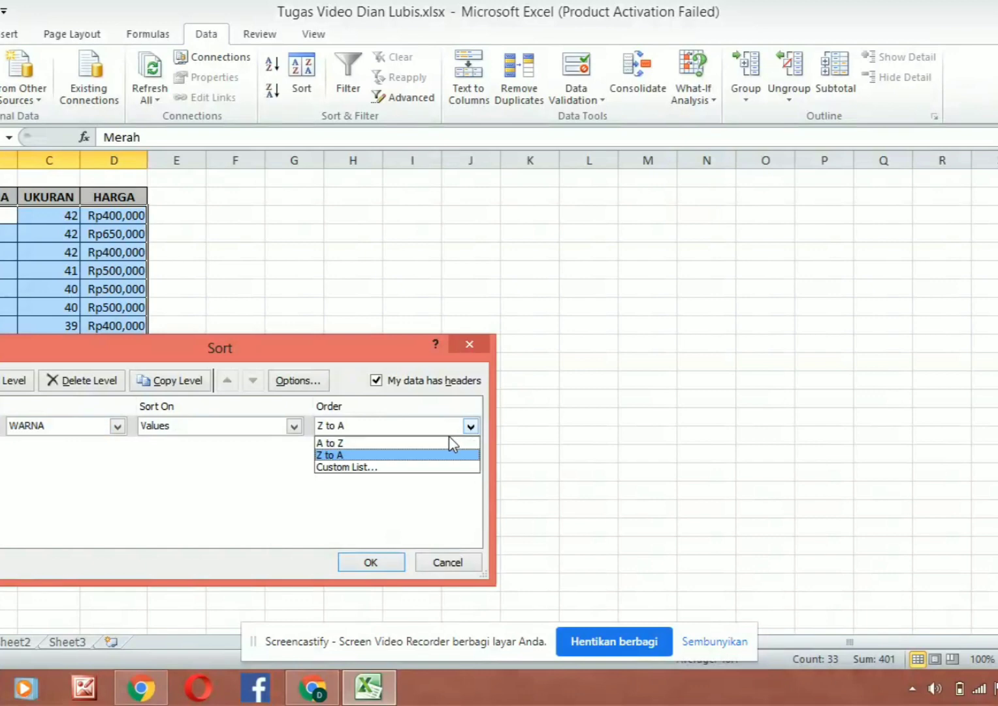
left_click(428, 444)
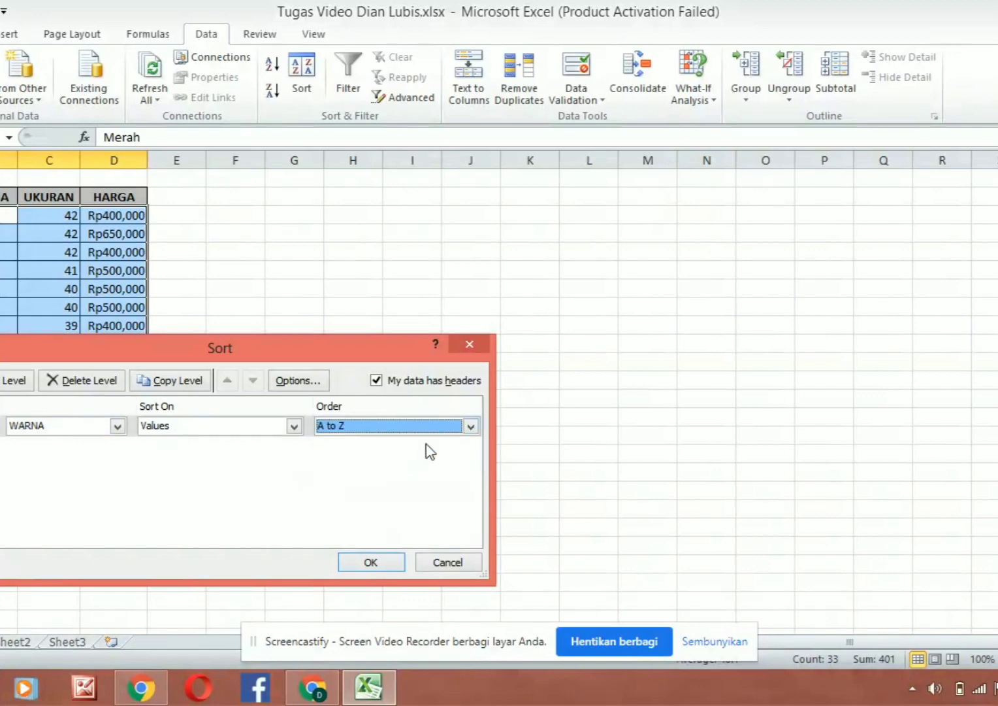
left_click(370, 564)
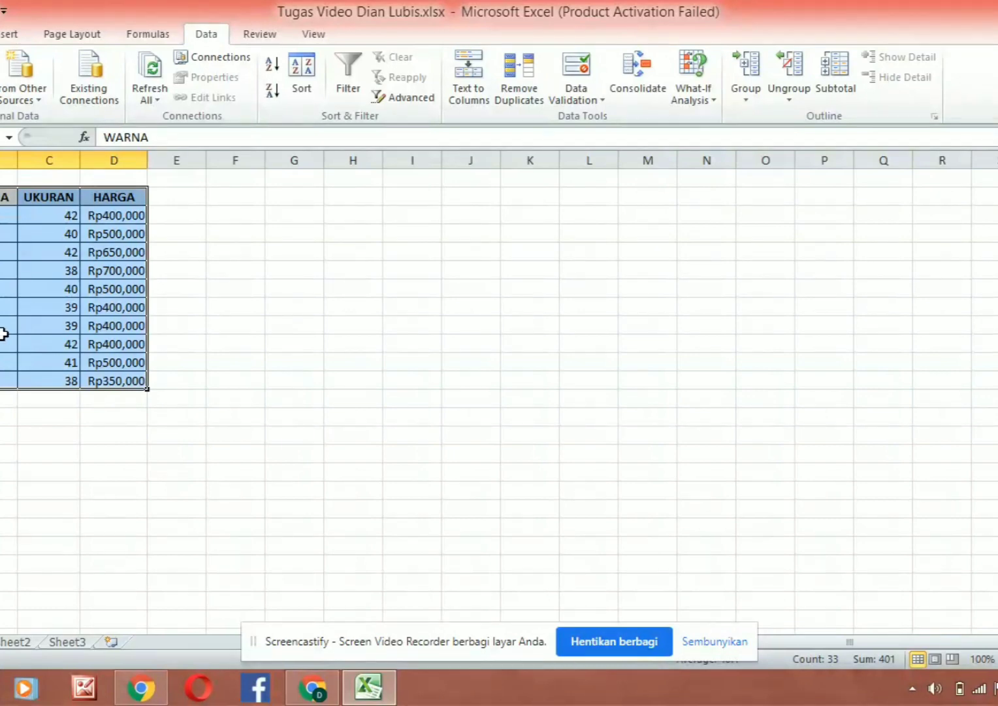
left_click(4, 420)
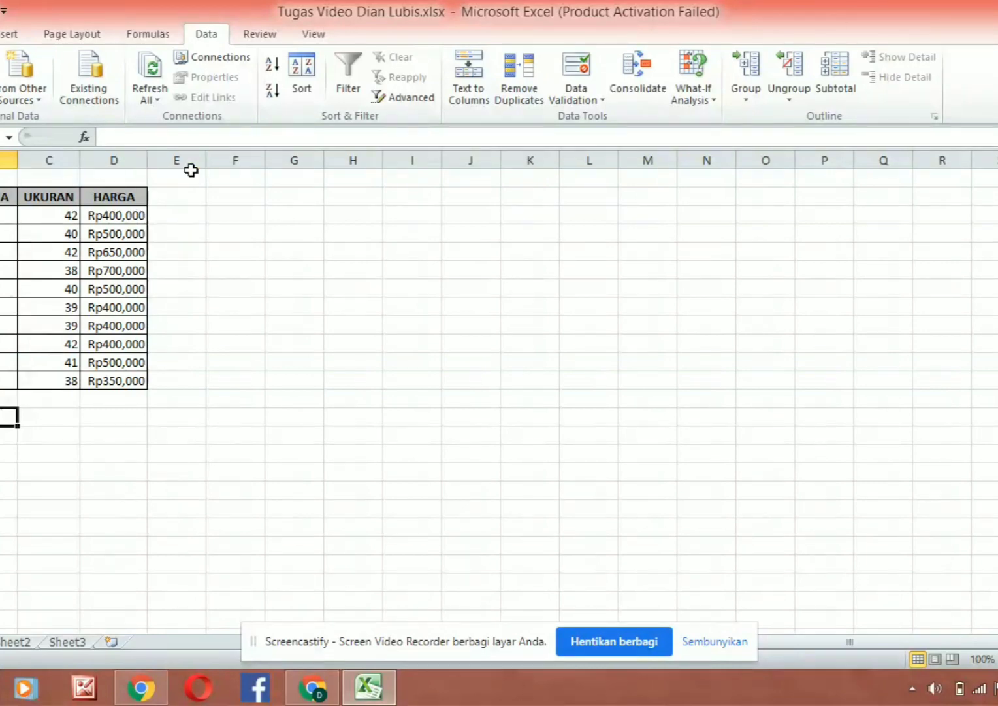
Turn on filtering for the whole product table, headers included, and filter it by selected colours in the WARNA column.
left_click(341, 83)
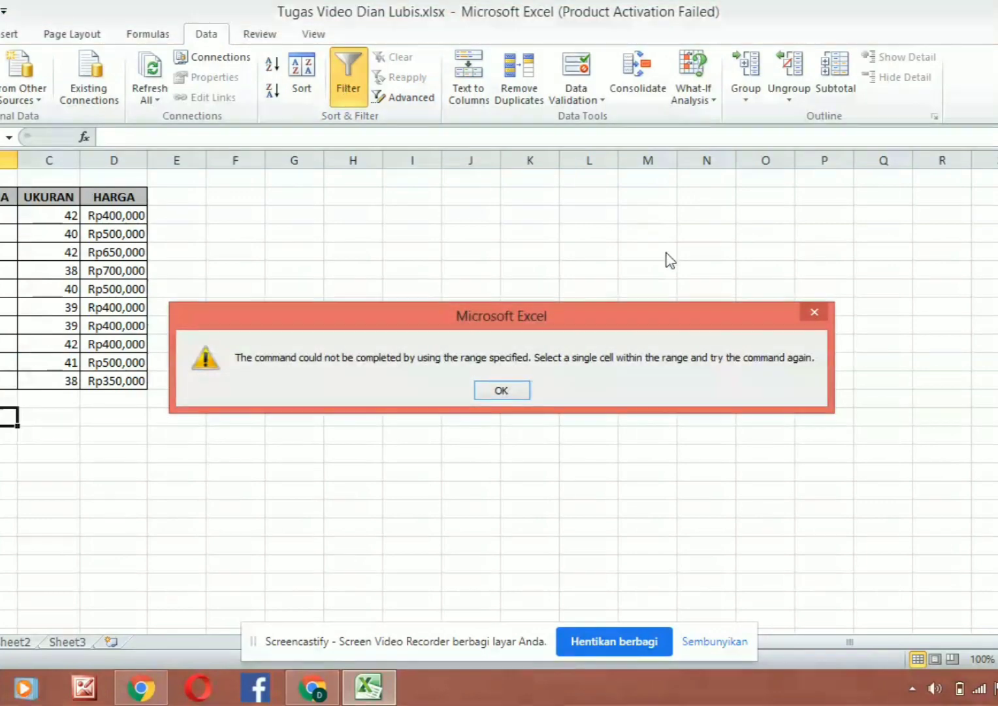
left_click(488, 391)
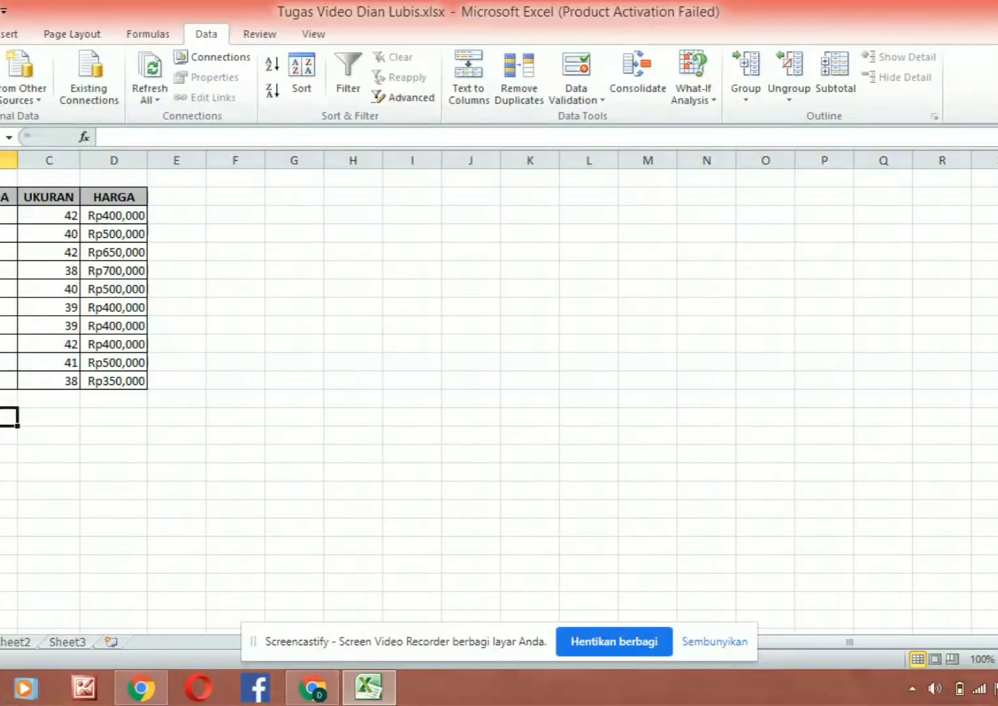
left_click_drag(5, 196, 107, 374)
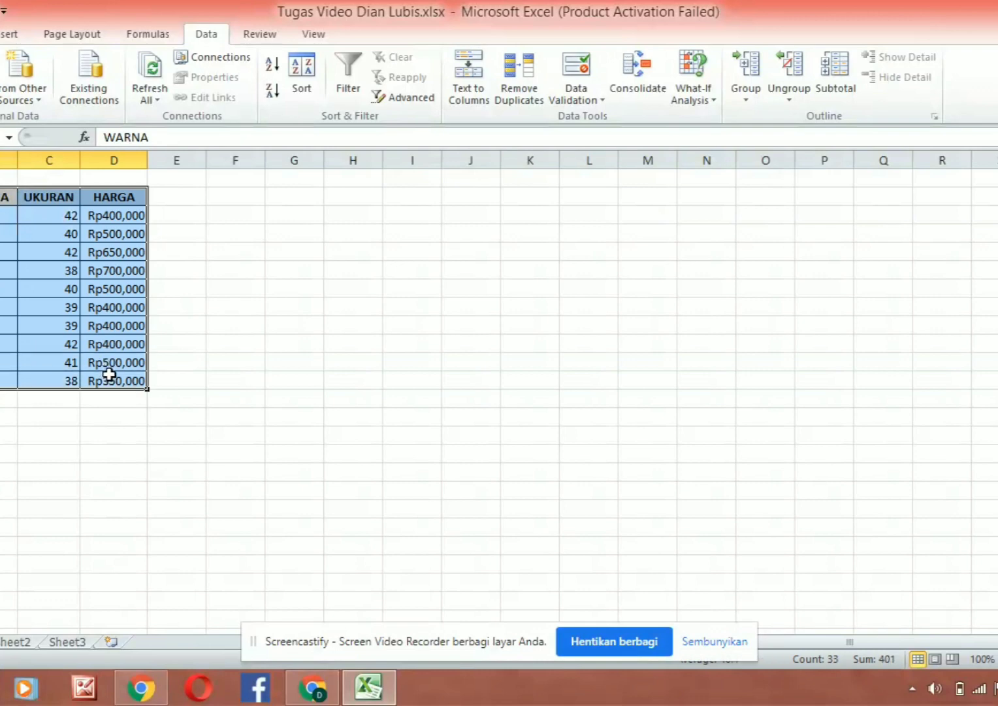
left_click(341, 69)
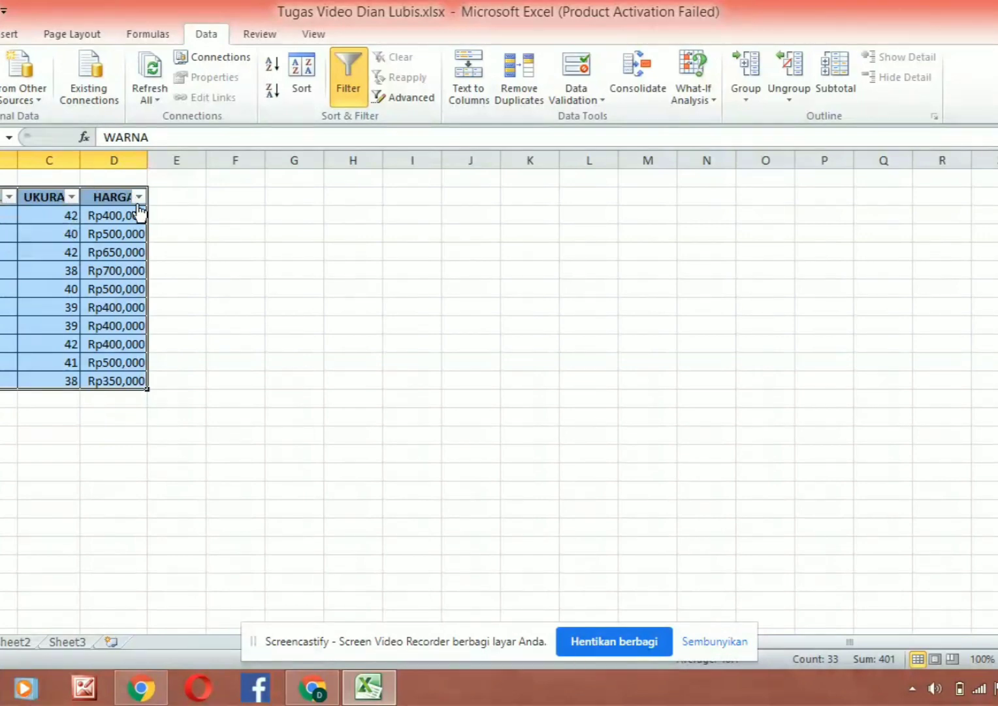
left_click(8, 197)
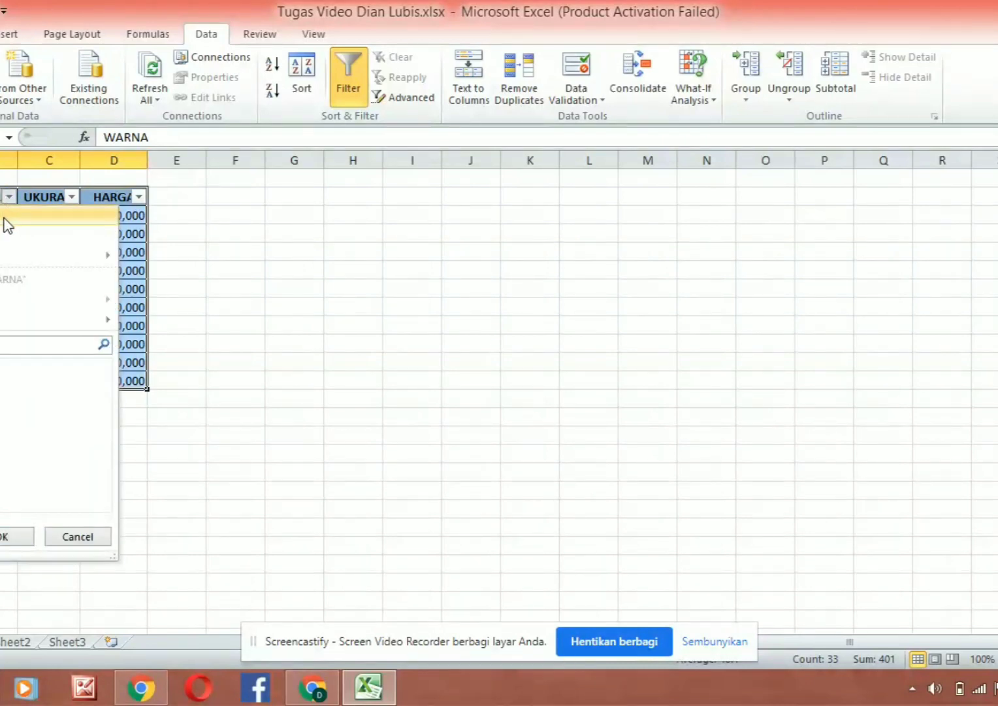
mouse_move(3, 255)
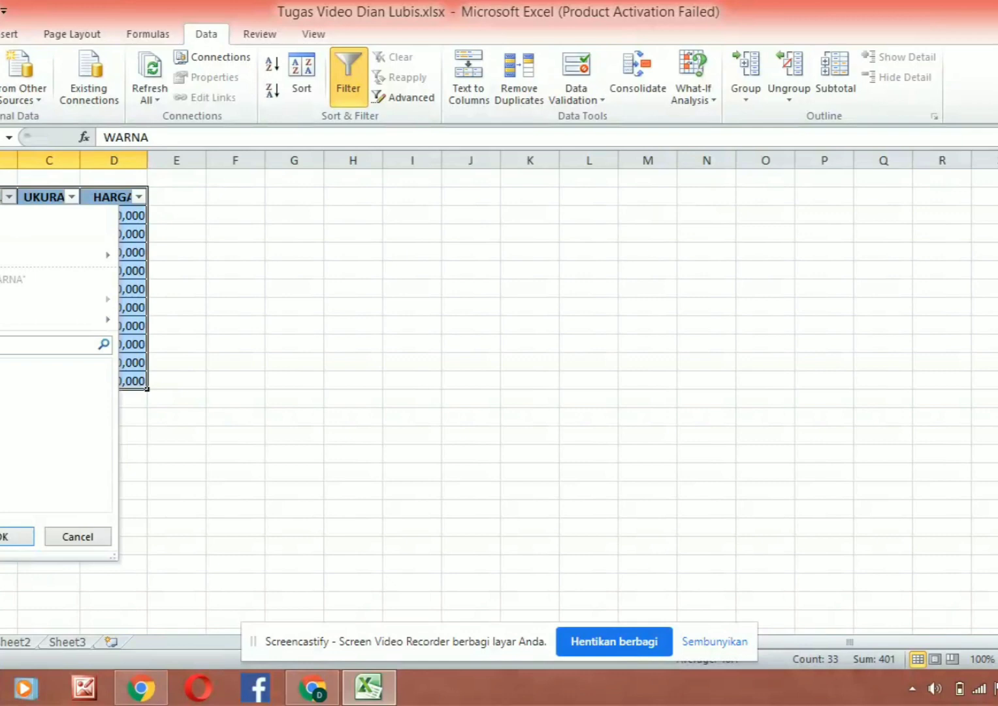
left_click(15, 536)
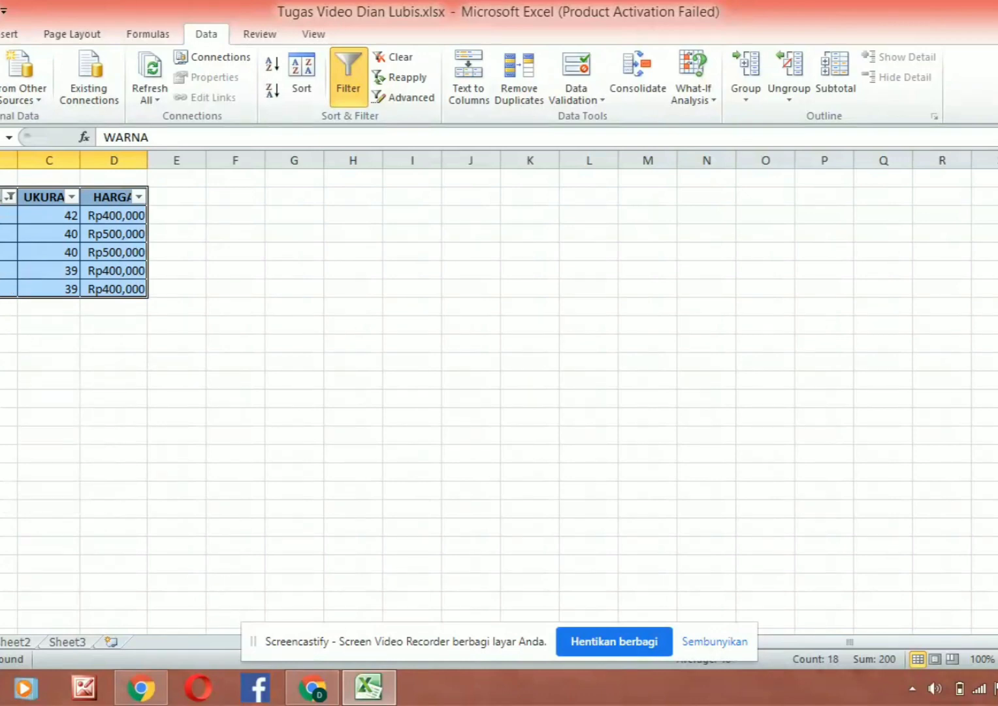
Remove the WARNA filter and filter the product table to show only size 40 in the UKURAN column.
left_click(336, 91)
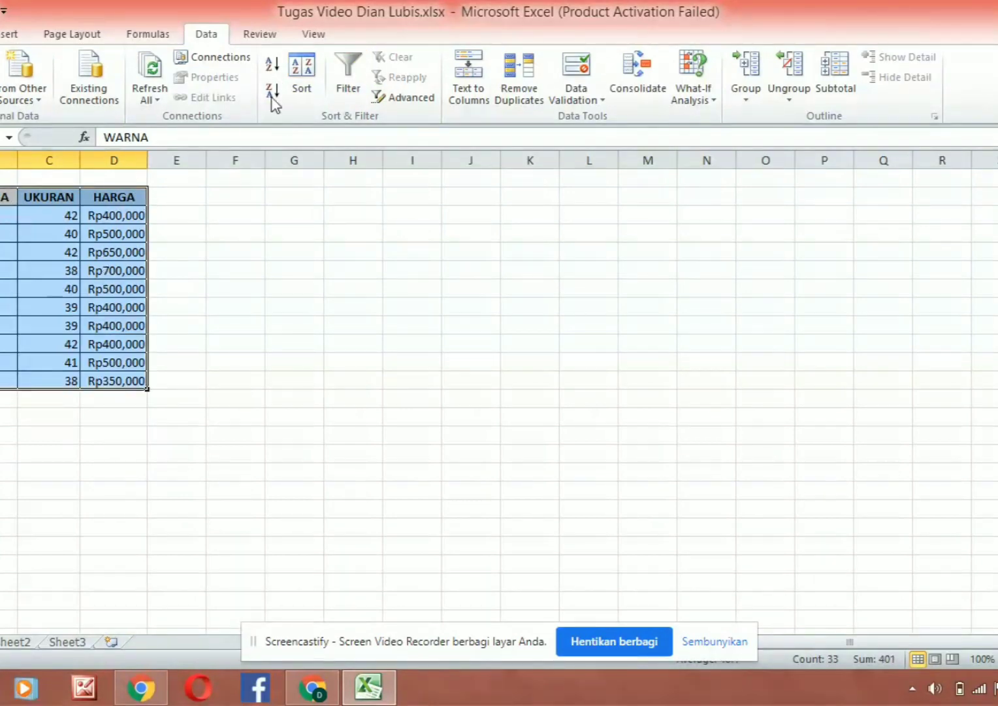
left_click(345, 88)
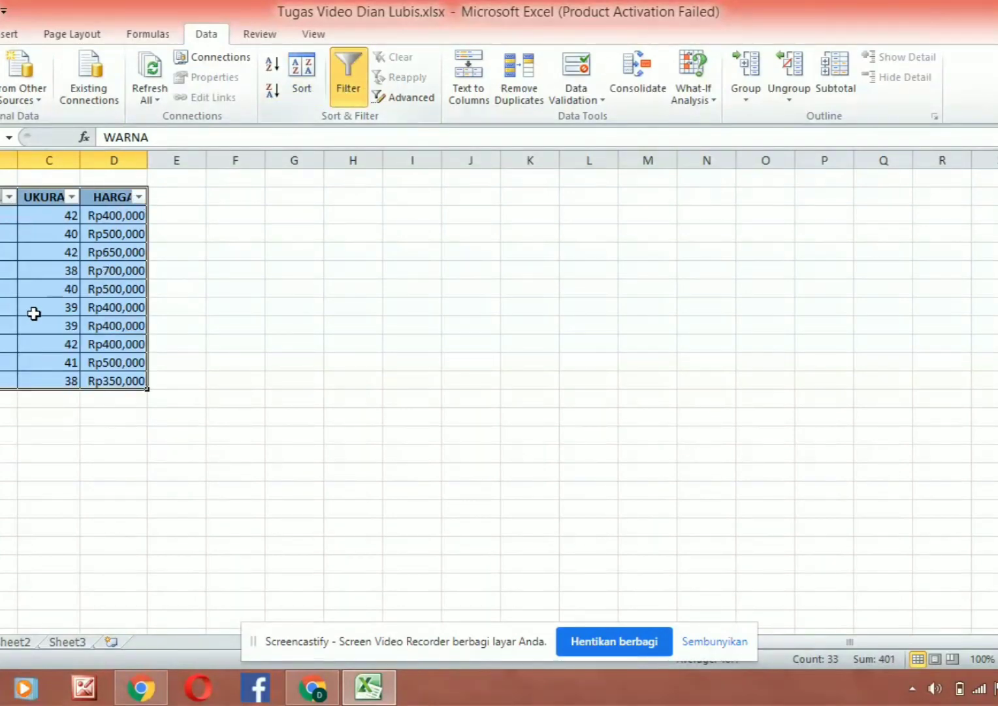
left_click(71, 197)
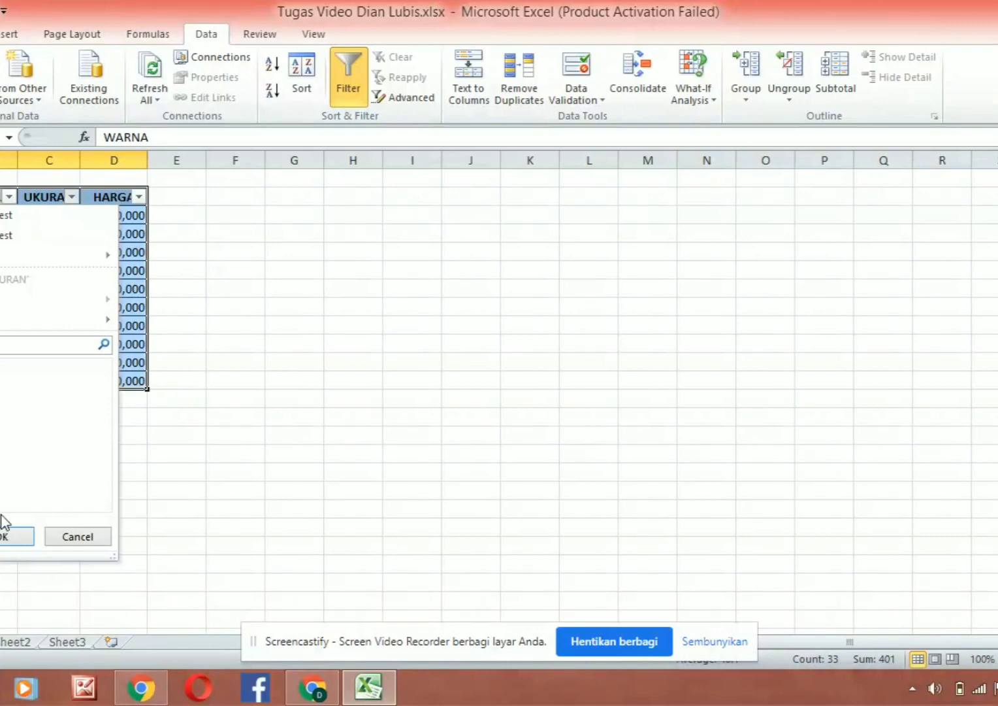
left_click(3, 537)
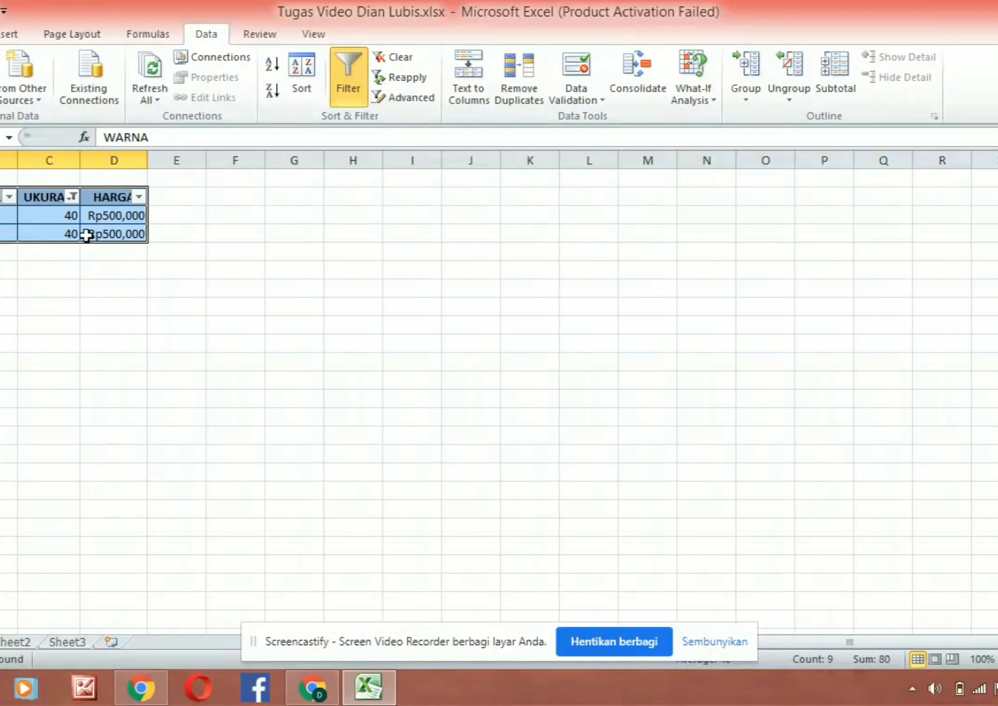
Remove the UKURAN filter and filter the product table by selected prices in the HARGA column.
left_click(358, 70)
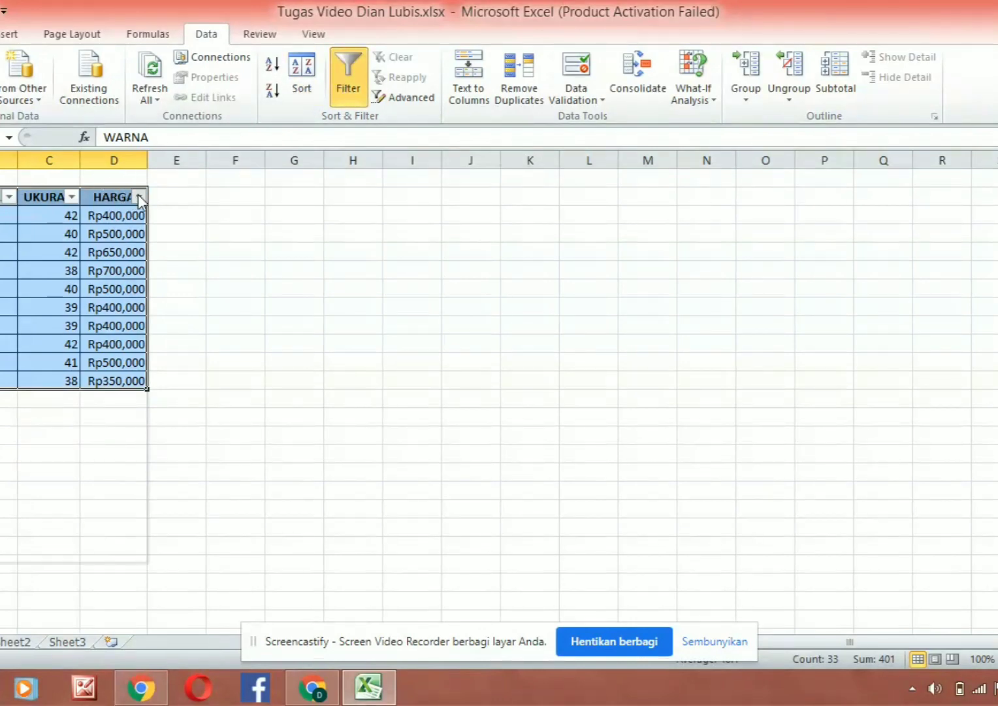
left_click(139, 197)
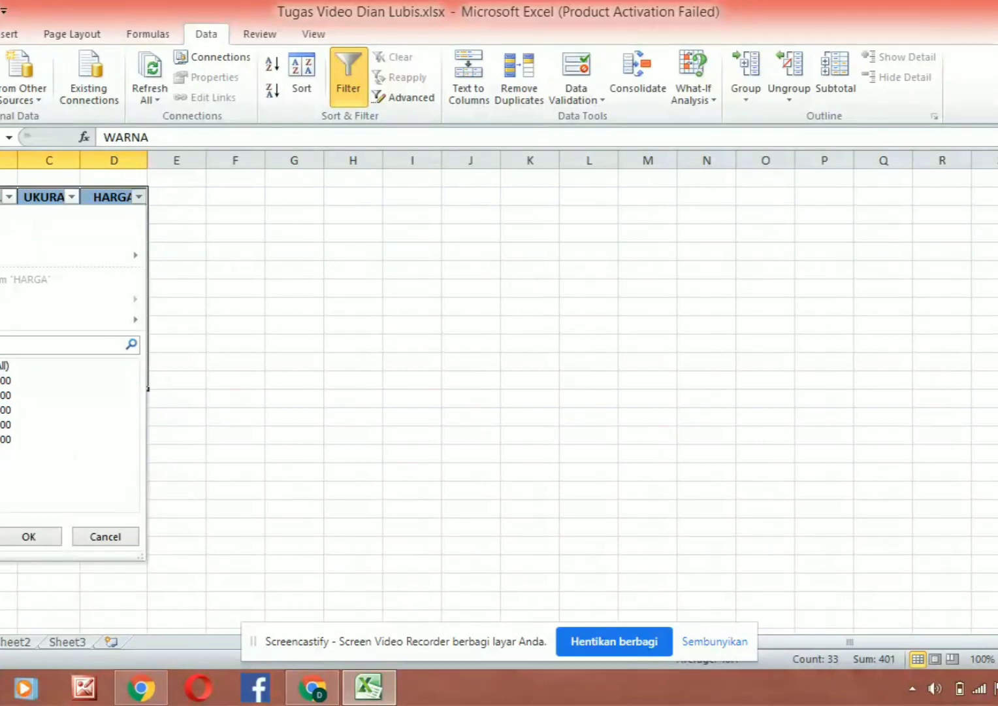
left_click(4, 380)
left_click(4, 395)
left_click(33, 537)
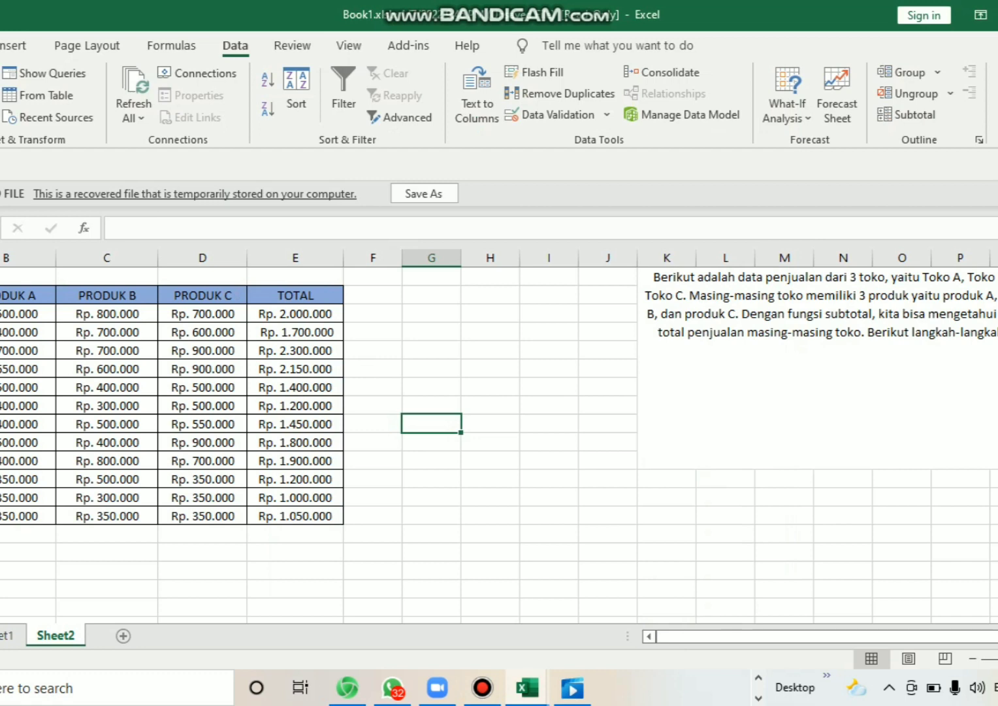
Add subtotals to the store sales table on Sheet2, using Sum on the TOTAL column at each change in TOKO.
left_click_drag(0, 295, 297, 516)
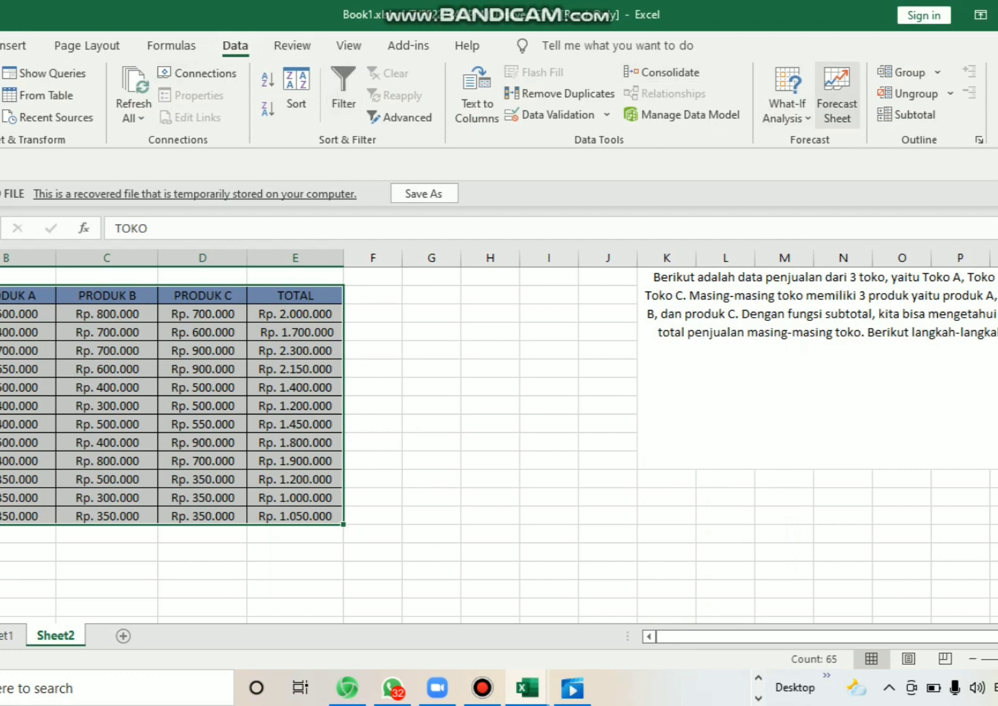
left_click(910, 114)
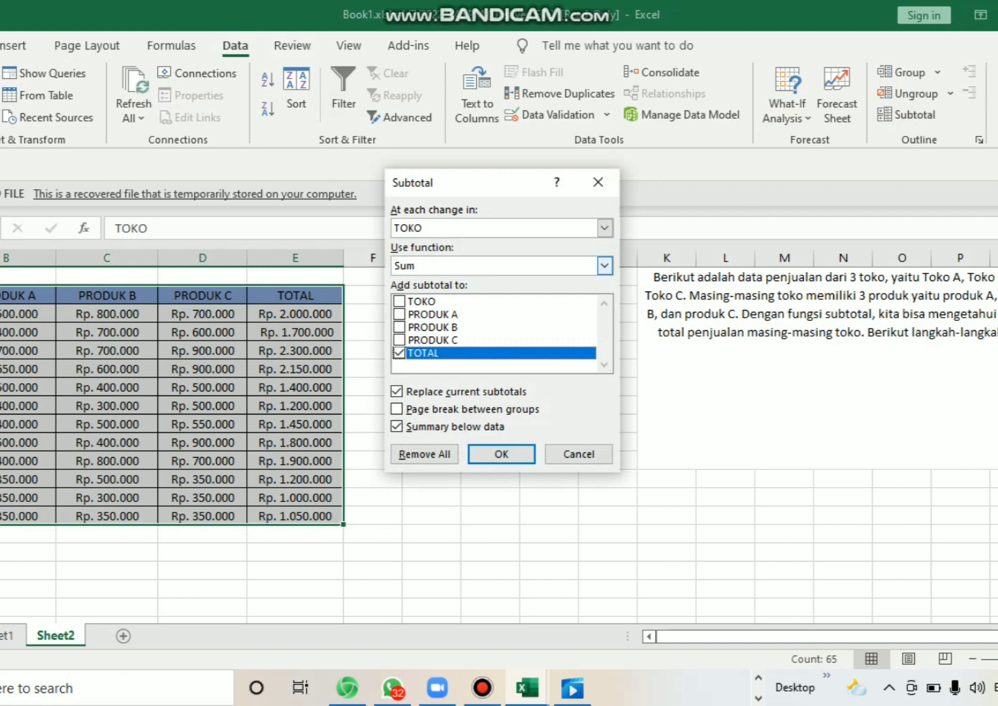
left_click(605, 265)
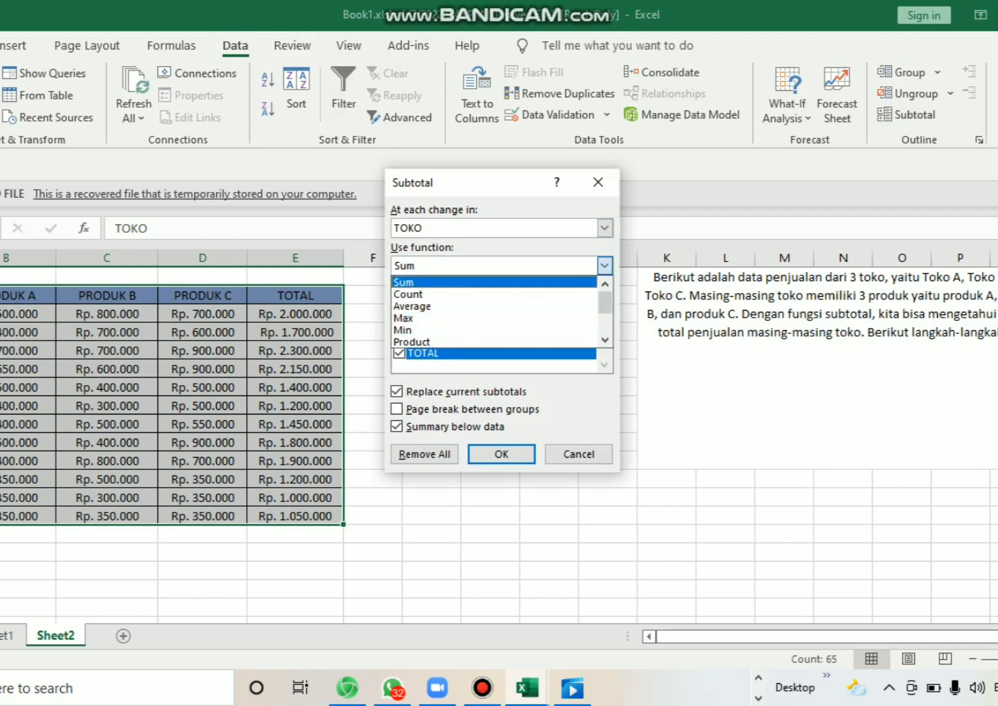
left_click(450, 282)
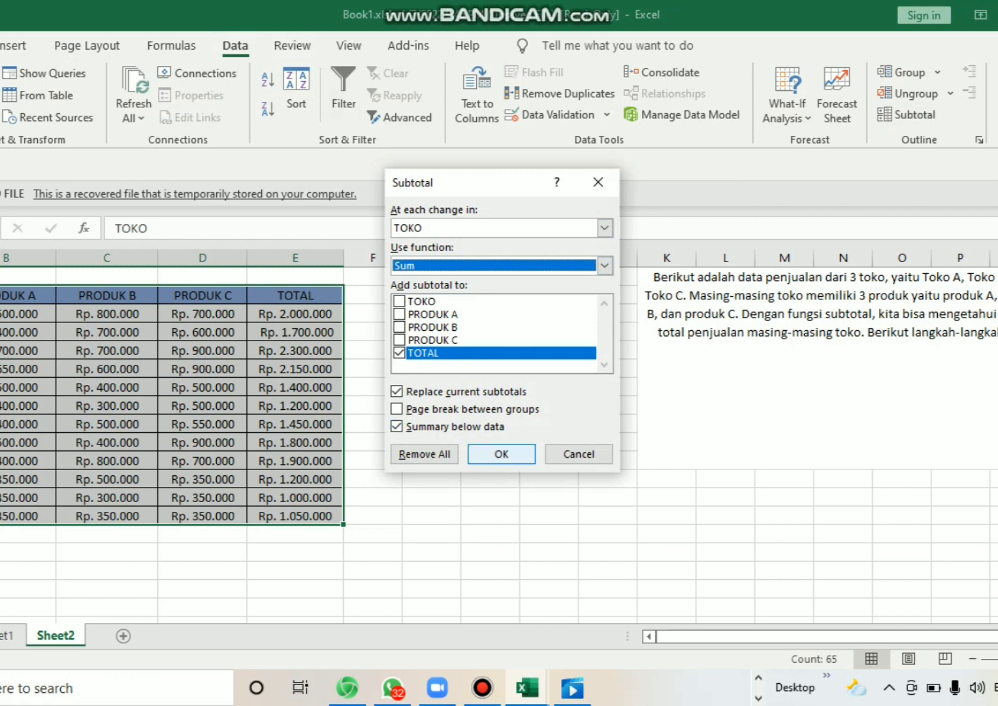
left_click(501, 453)
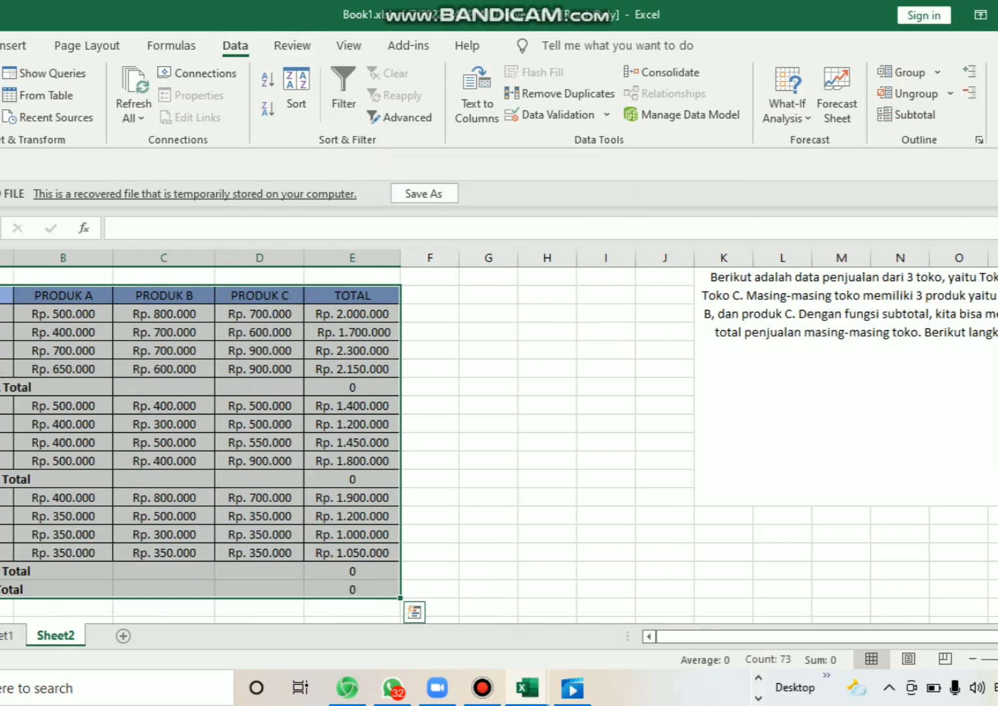